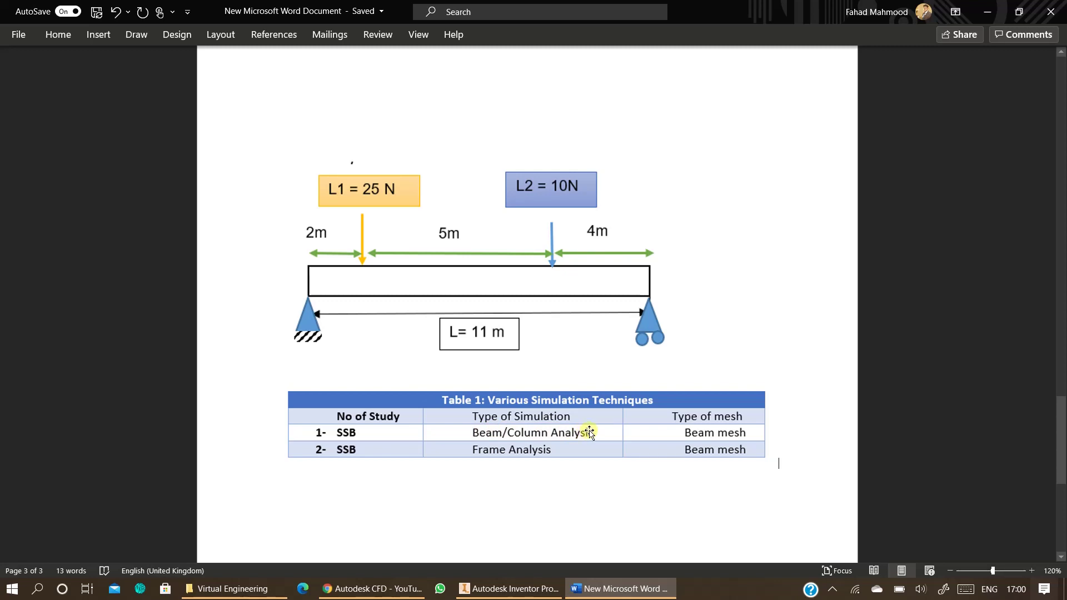
Step: From the Inventor start screen, create a new assembly document with the default template
left_click(508, 590)
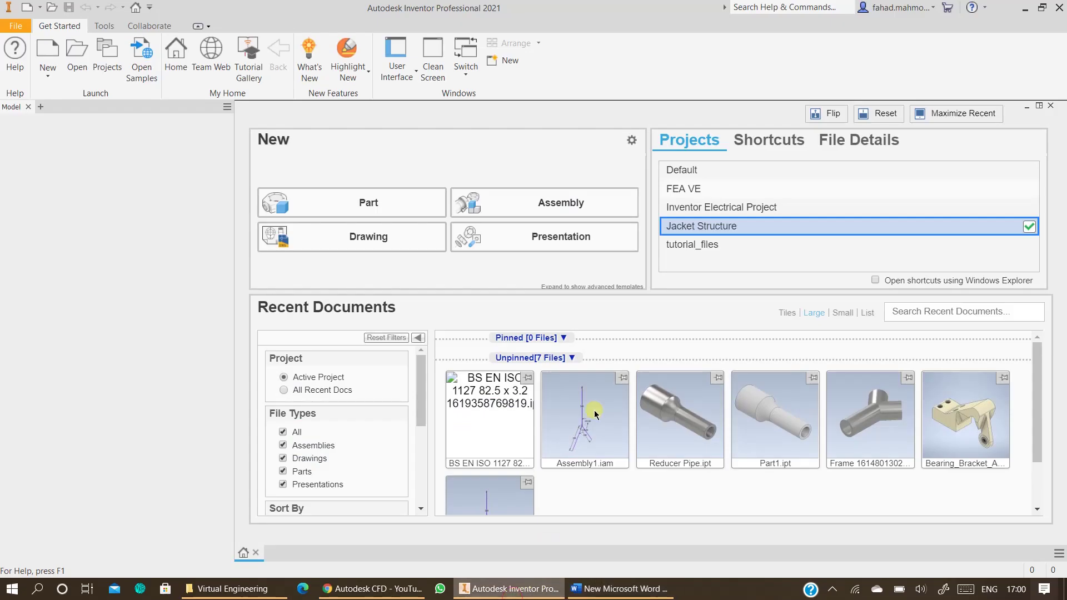
left_click(632, 140)
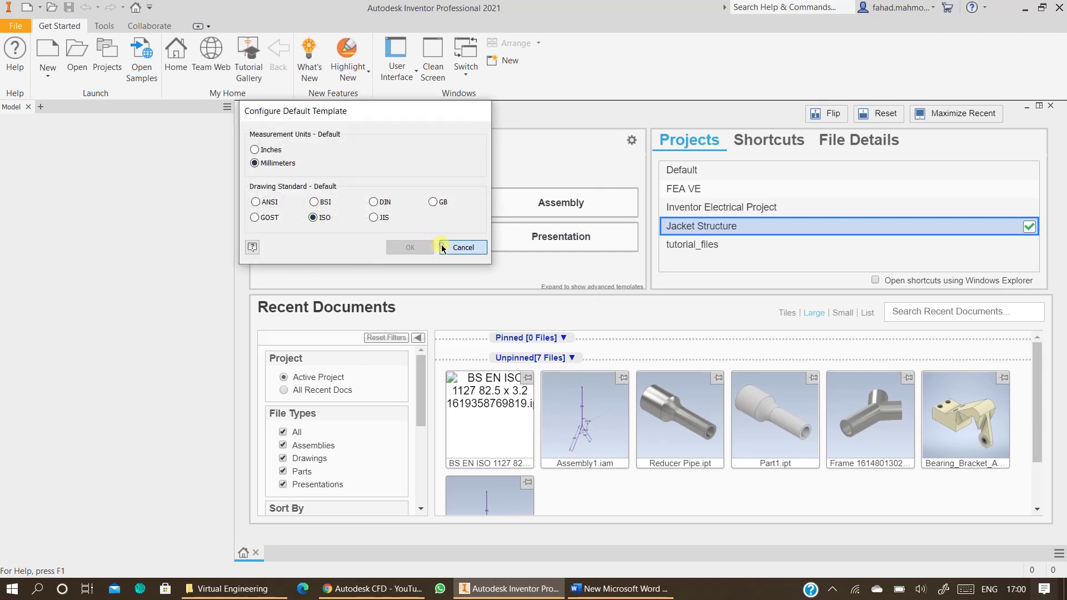
left_click(463, 247)
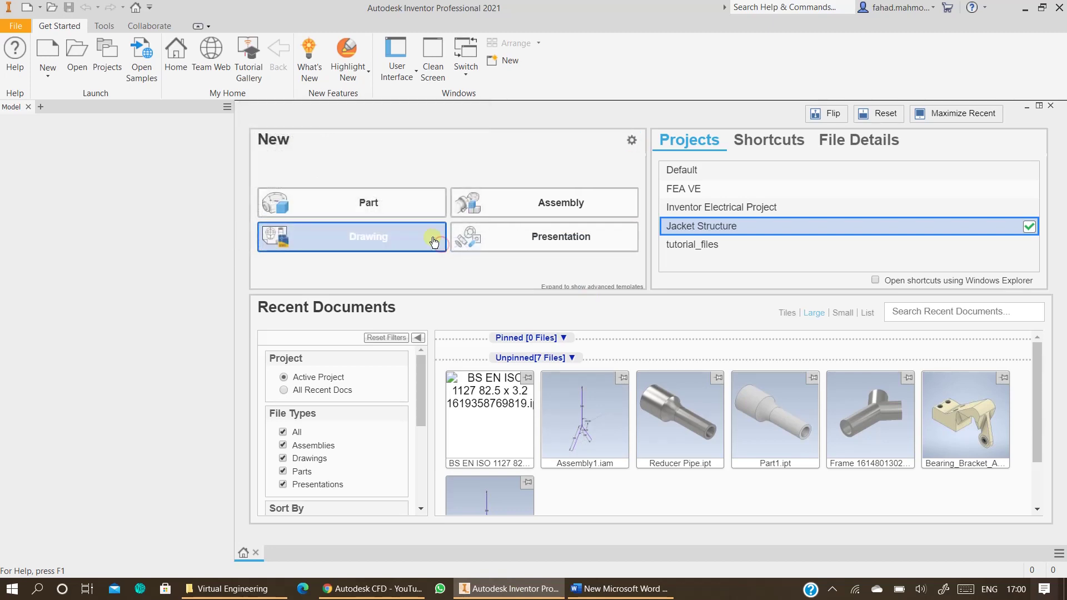
left_click(473, 212)
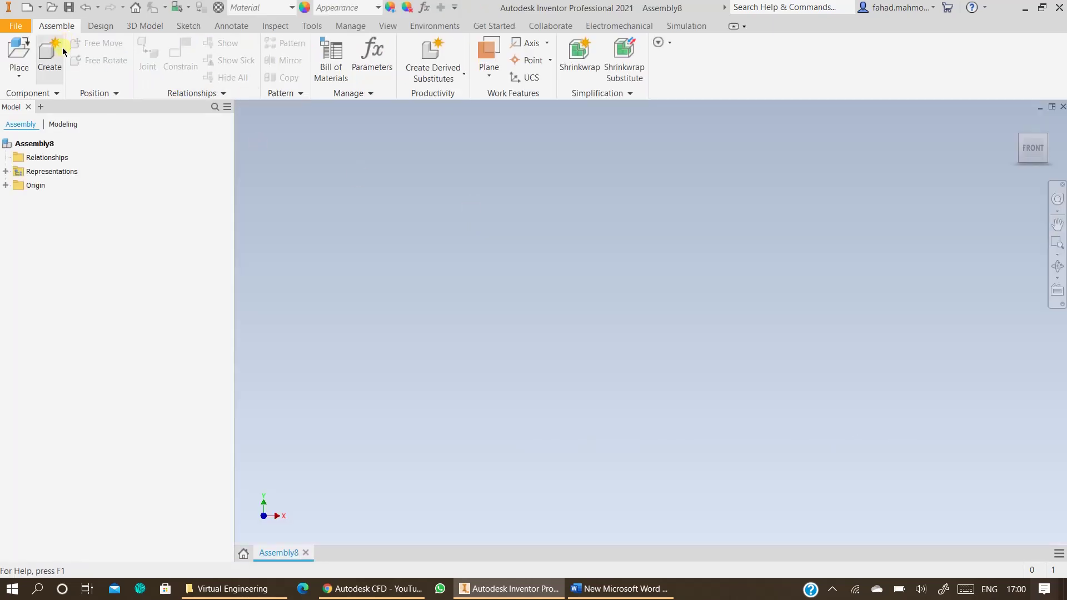
Step: Launch the Beam/Column Calculator from Design > Frame, saving the assembly as 'Beam Analysis'
left_click(97, 27)
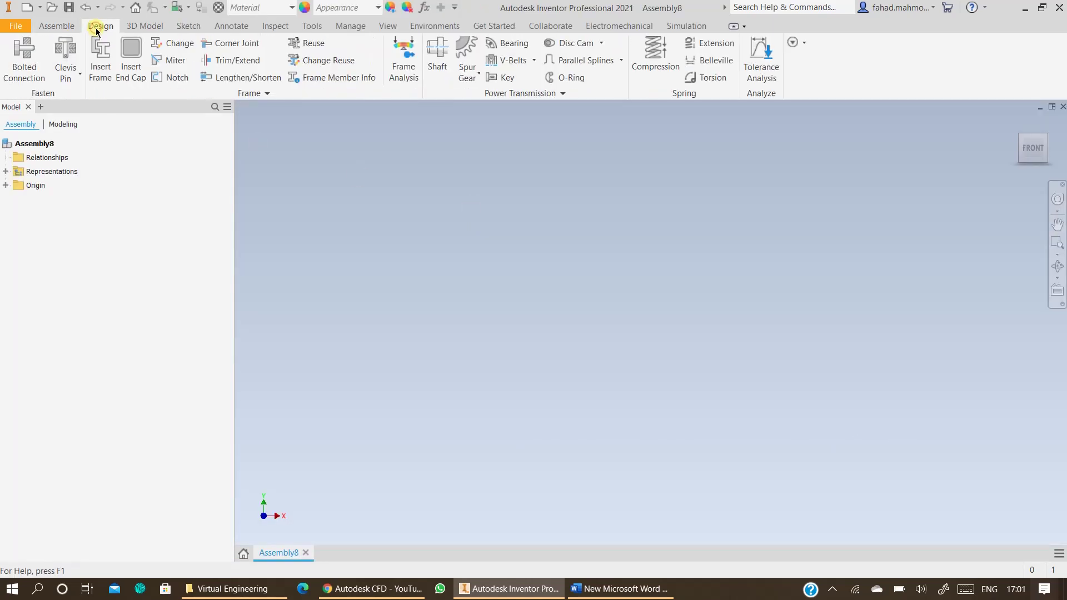
left_click(206, 96)
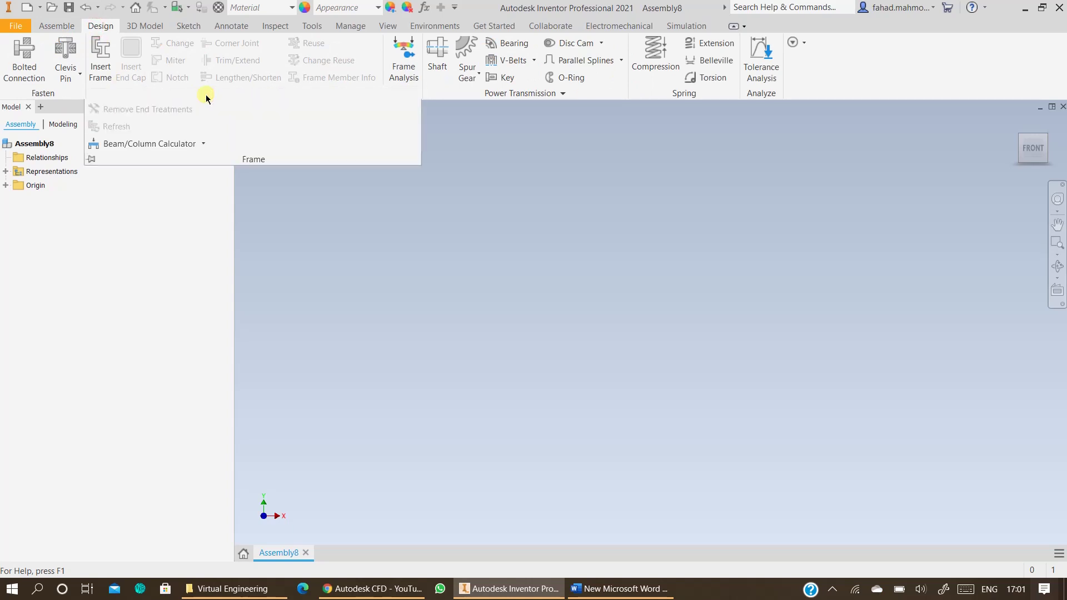
left_click(165, 146)
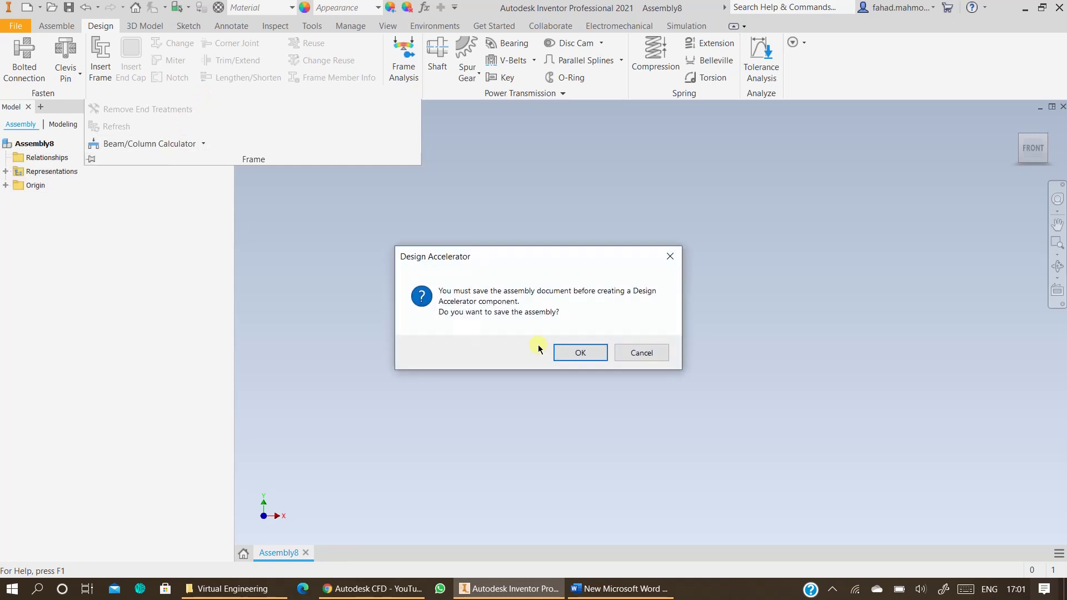
left_click(592, 361)
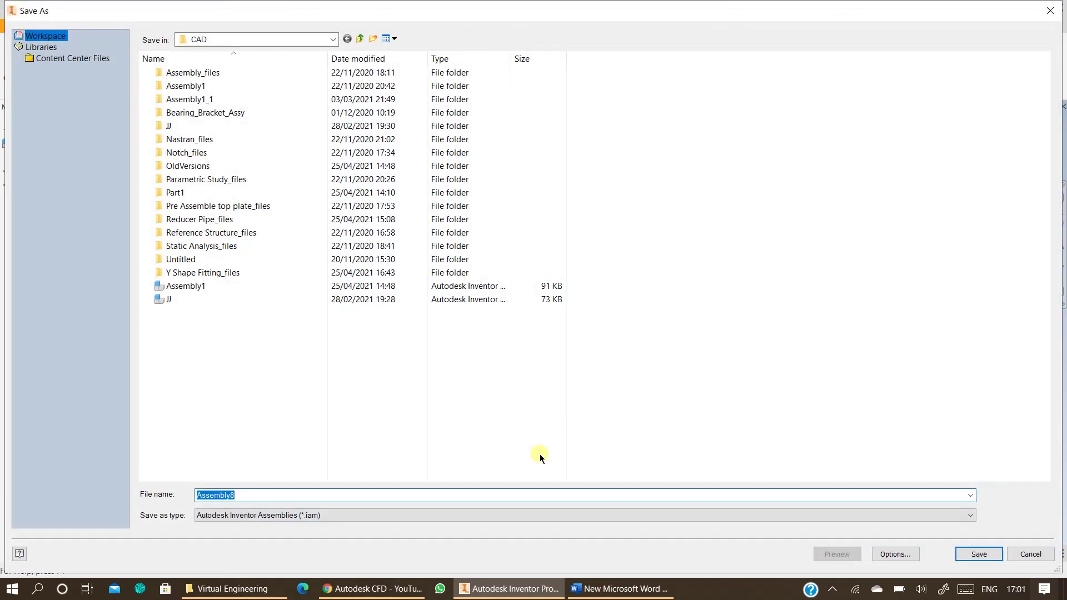
type("Beam Analysis")
key("Return")
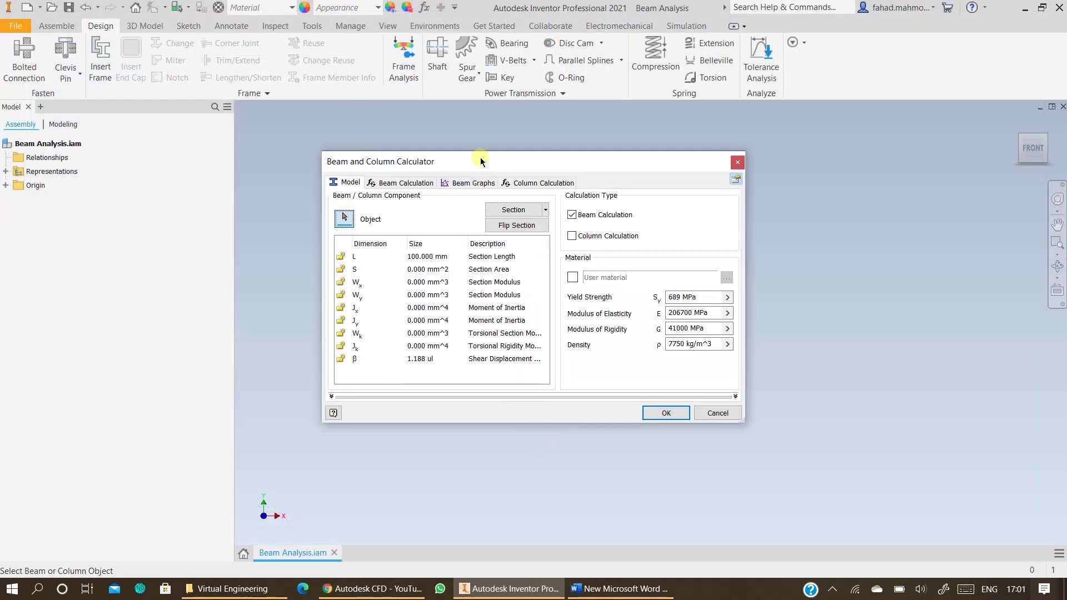
Step: Change the beam section length L from 100 mm to 11 m, after checking the Word diagram
left_click_drag(481, 161, 367, 164)
left_click(591, 589)
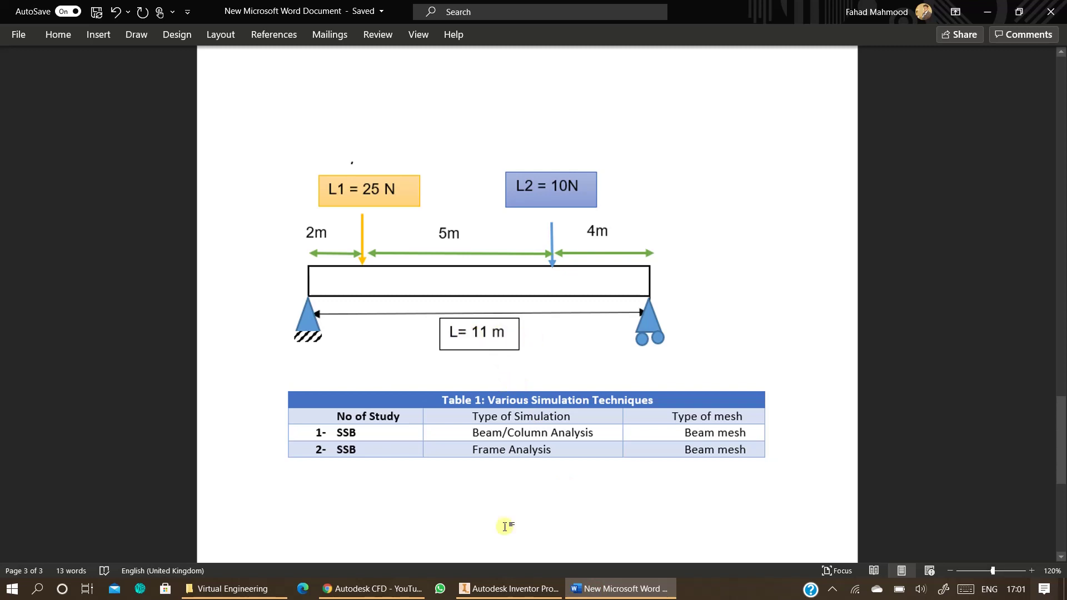
left_click(512, 579)
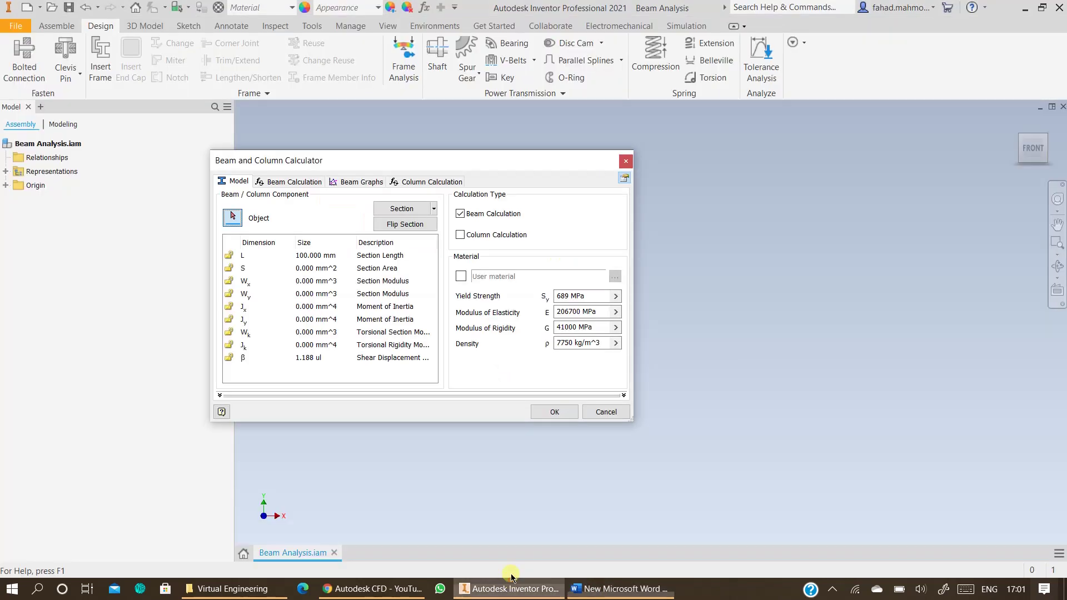
left_click(320, 254)
left_click(321, 255)
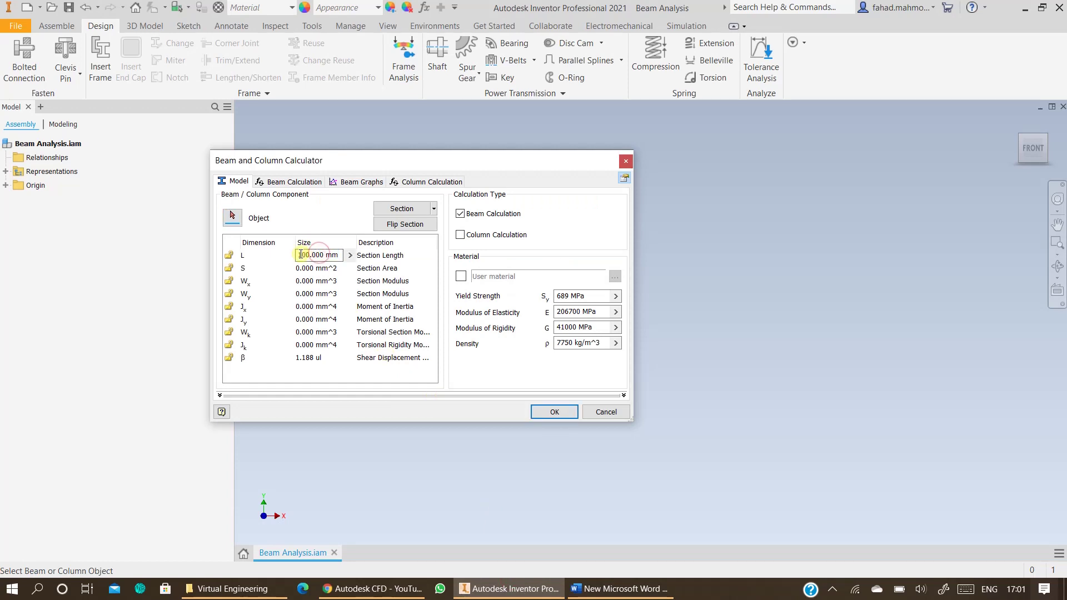
left_click_drag(299, 255, 339, 250)
type("11 m")
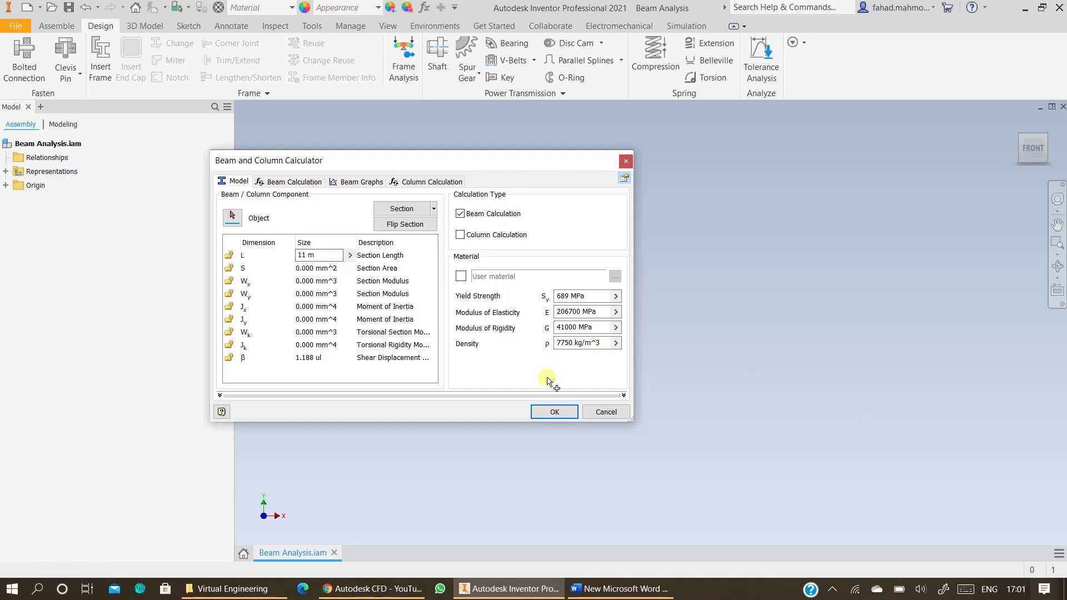
left_click(375, 377)
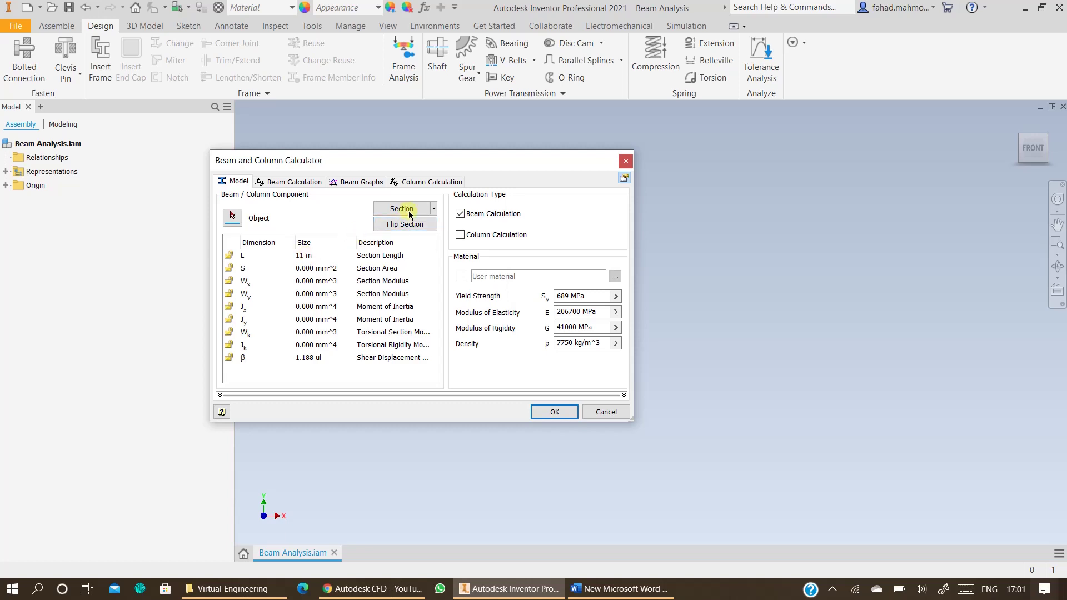
Step: Use a rectangular section with B and H at 40 mm and inner b and h at 0
left_click(434, 210)
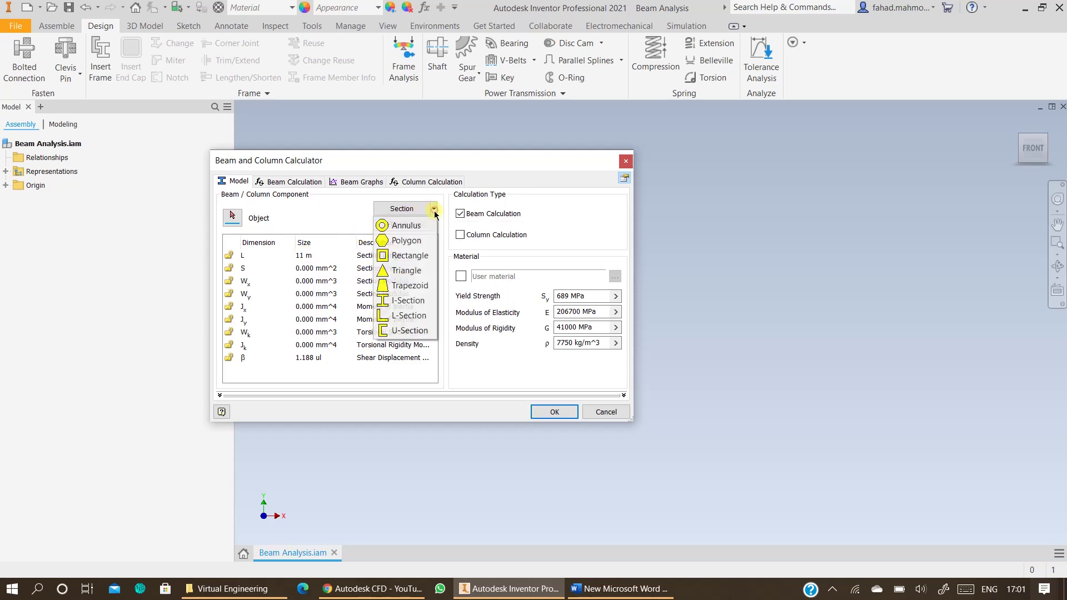
left_click(421, 257)
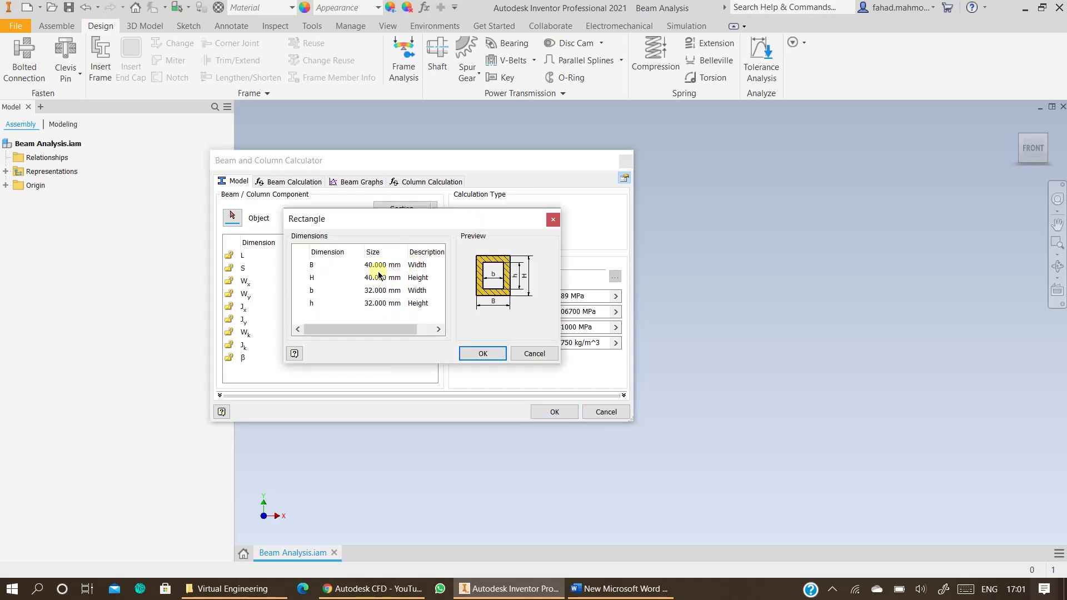
left_click_drag(384, 224, 611, 178)
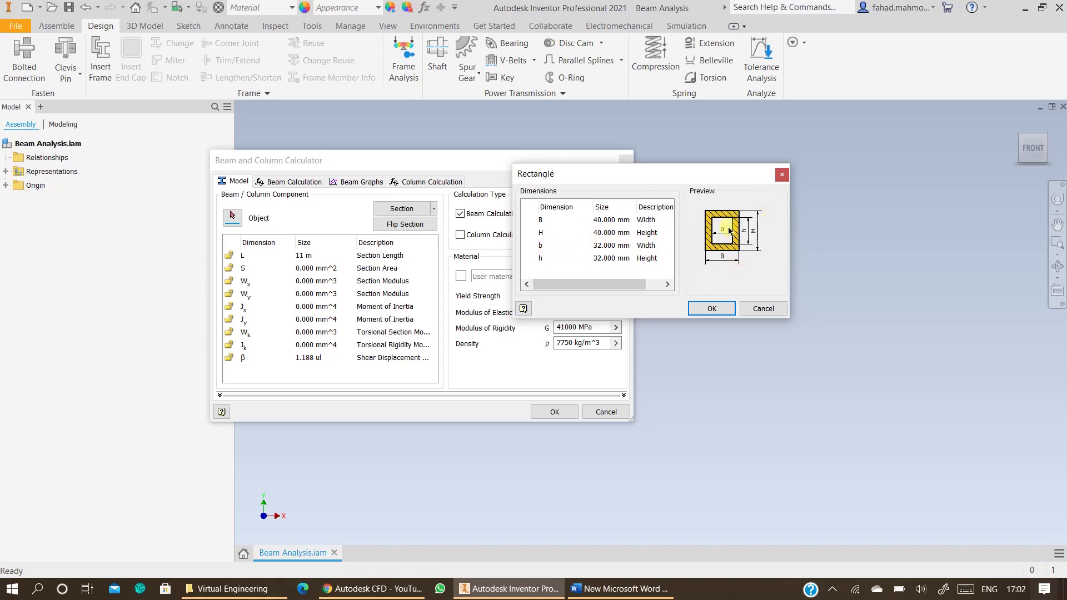
left_click(605, 245)
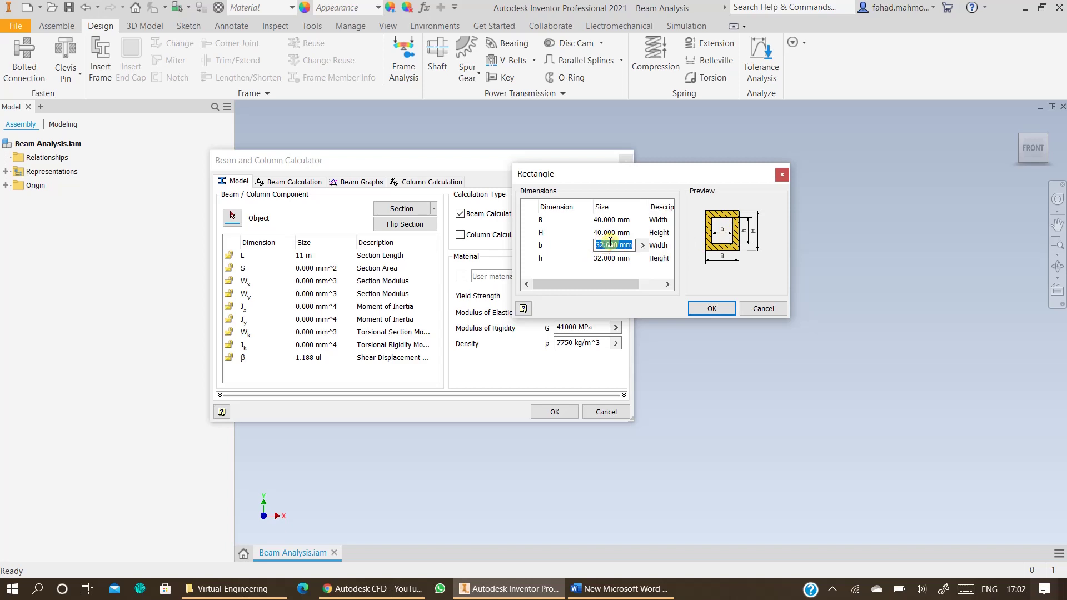
type("0")
left_click(617, 258)
type("0")
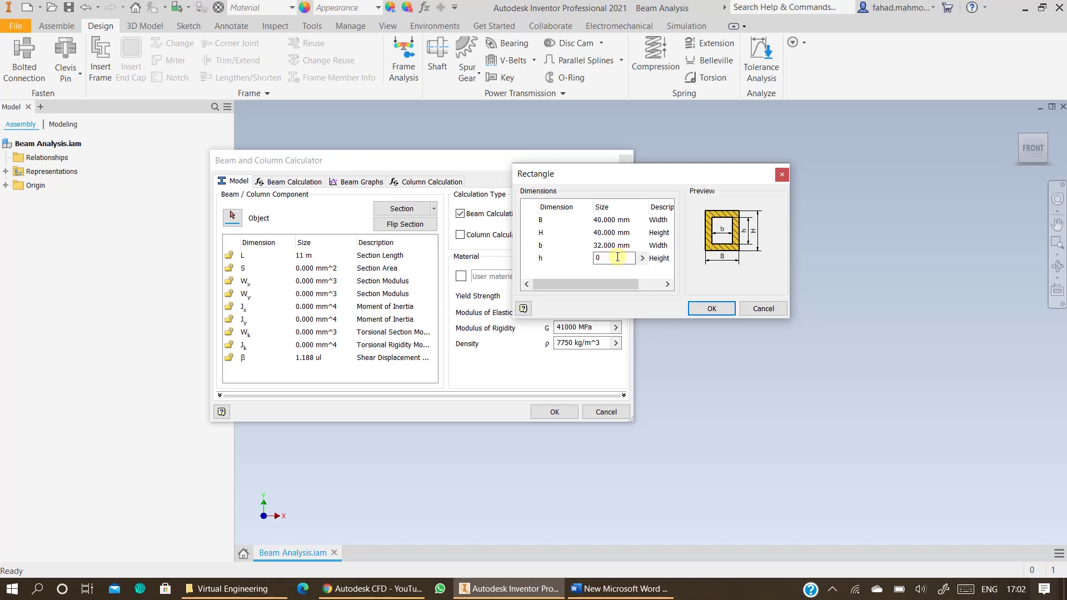
left_click(613, 246)
type("0")
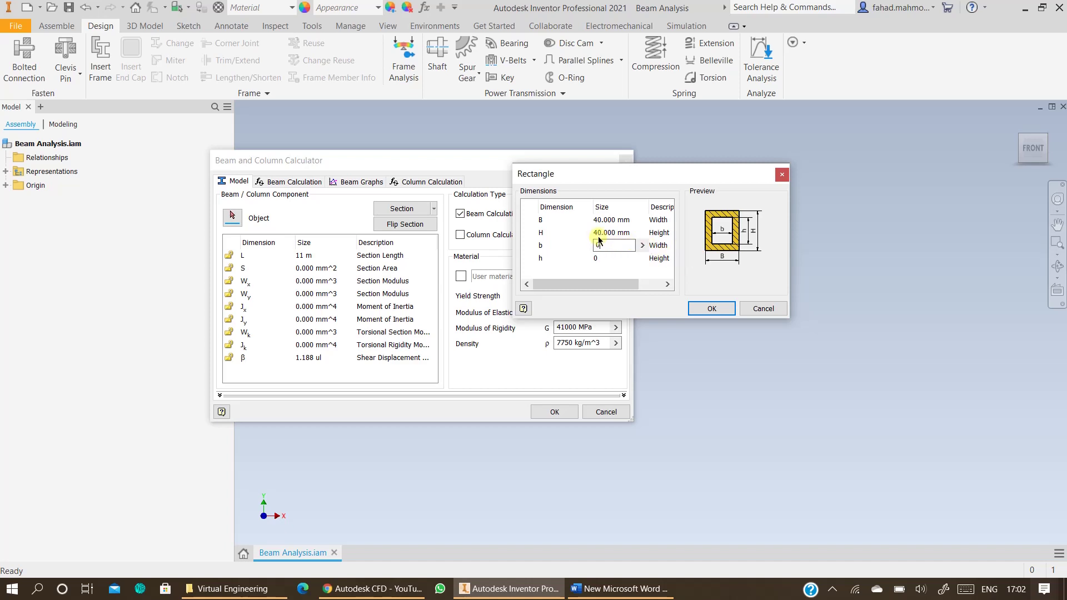
left_click(599, 233)
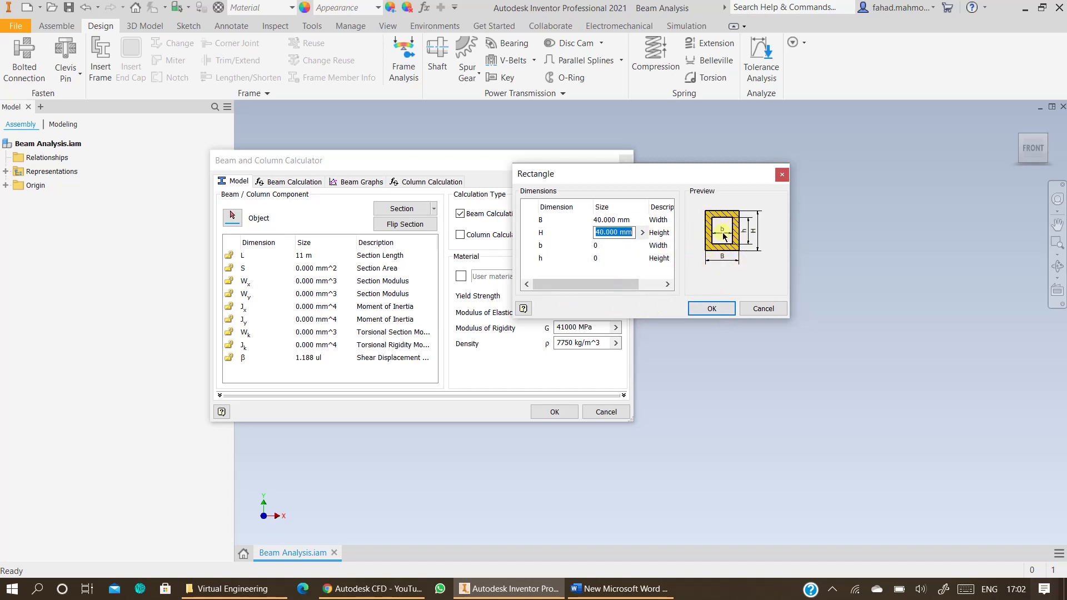
left_click(712, 308)
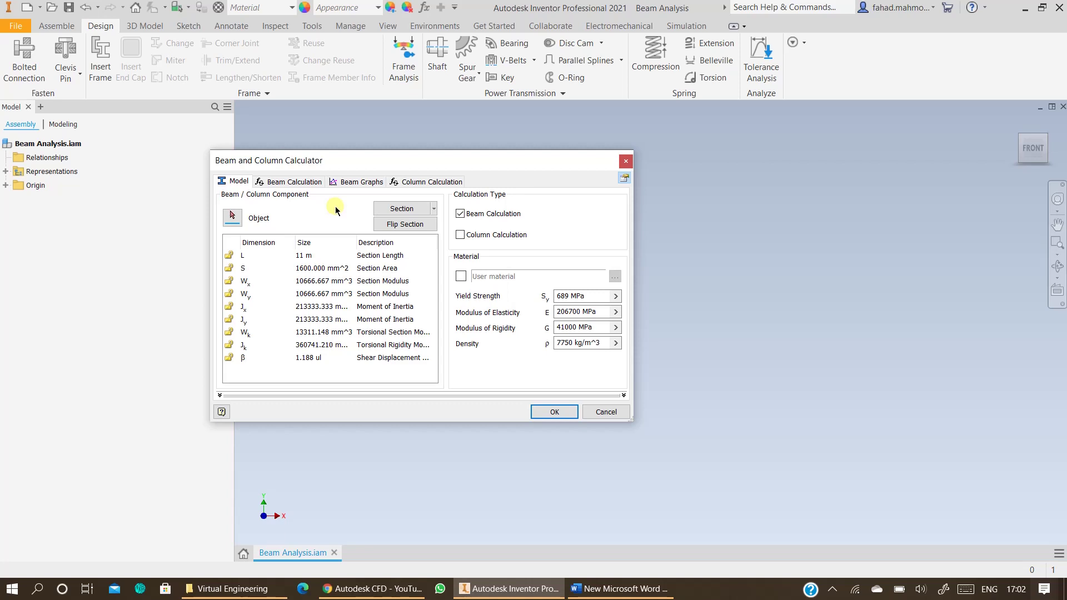
Step: Uncheck Use density on the Beam Calculation tab, review the Radial Force settings, then view the Word diagram
left_click(303, 184)
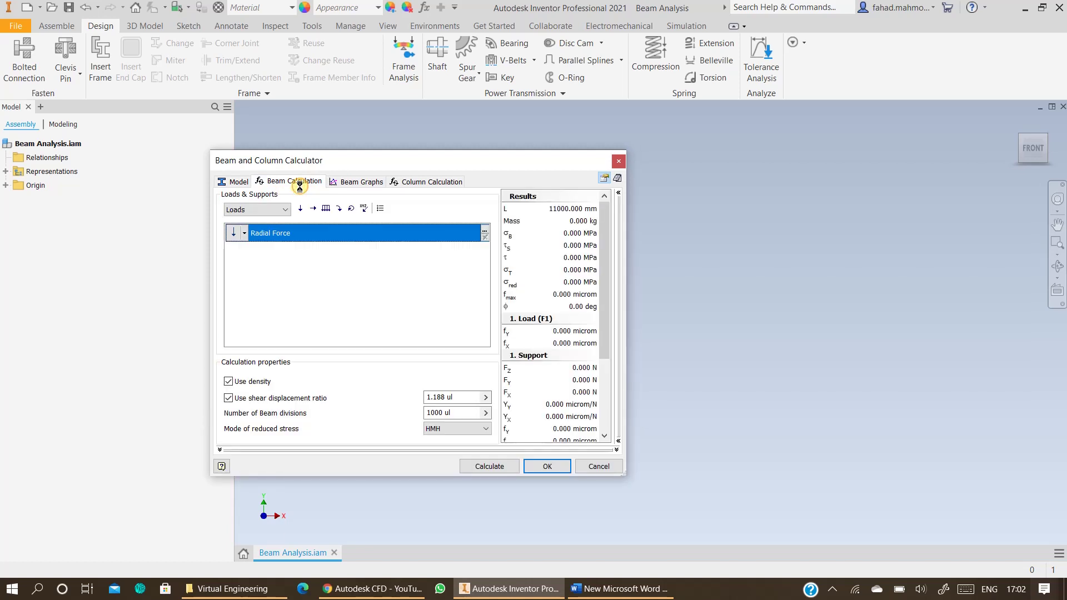
left_click(229, 382)
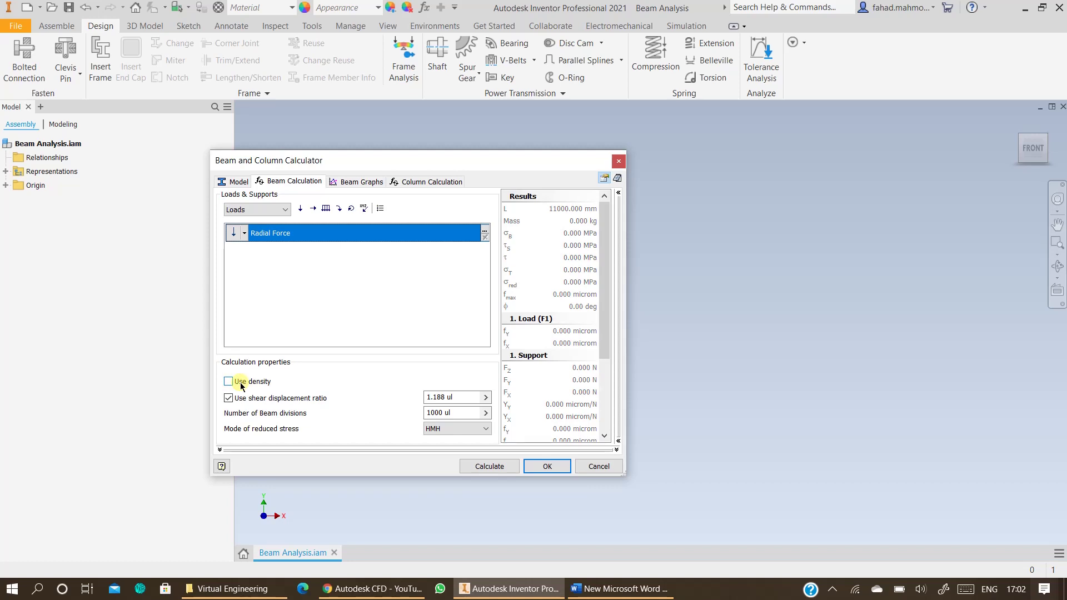
double_click(285, 240)
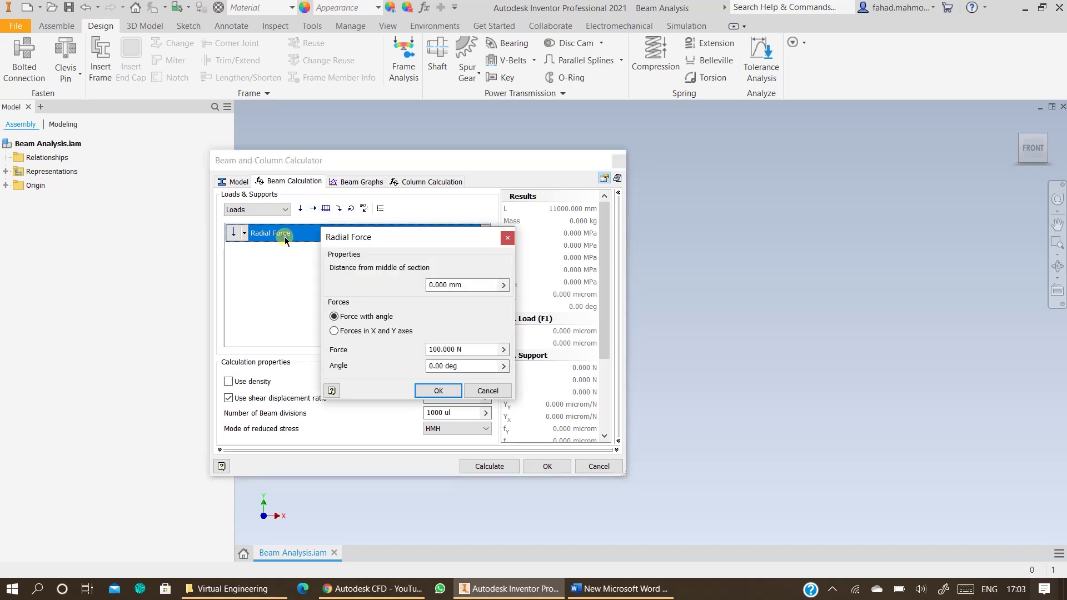
left_click_drag(395, 243, 344, 266)
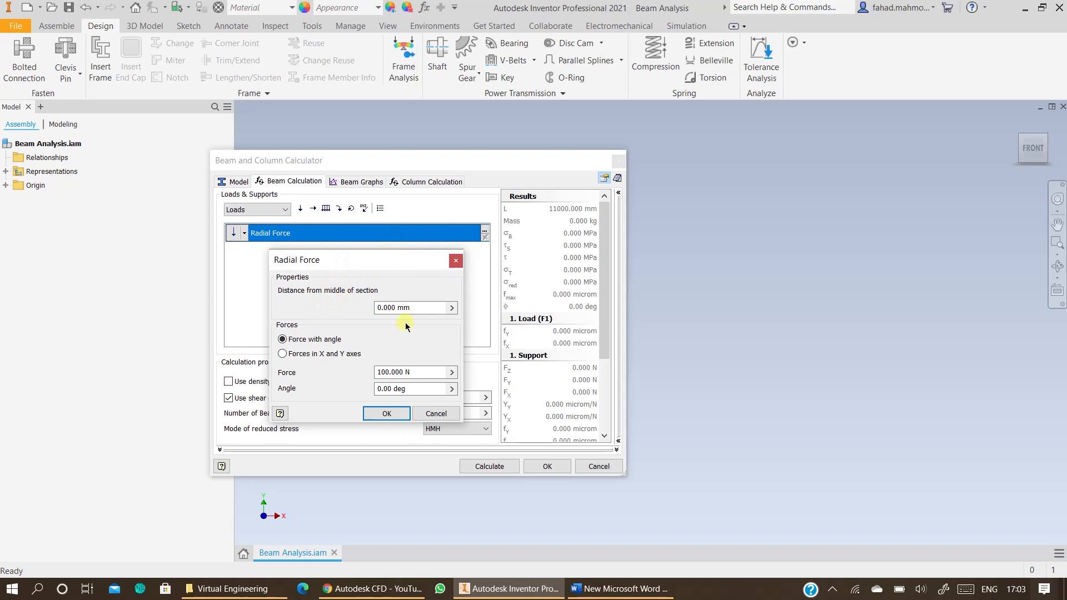
left_click(455, 261)
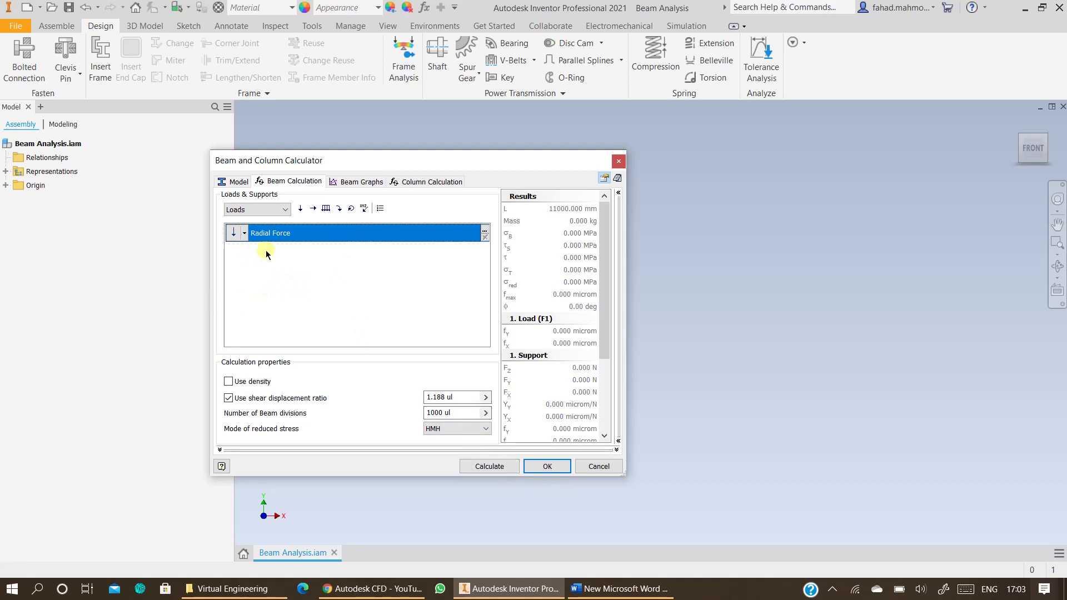
left_click(617, 588)
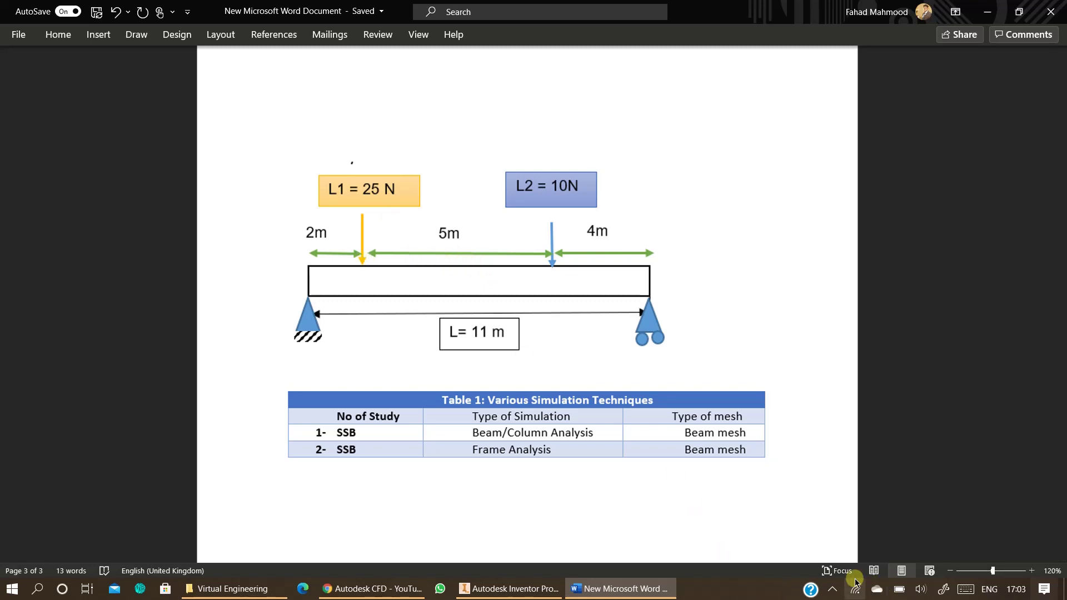
Step: Leave Word and return to the Inventor Beam and Column Calculator
left_click(832, 589)
left_click(847, 576)
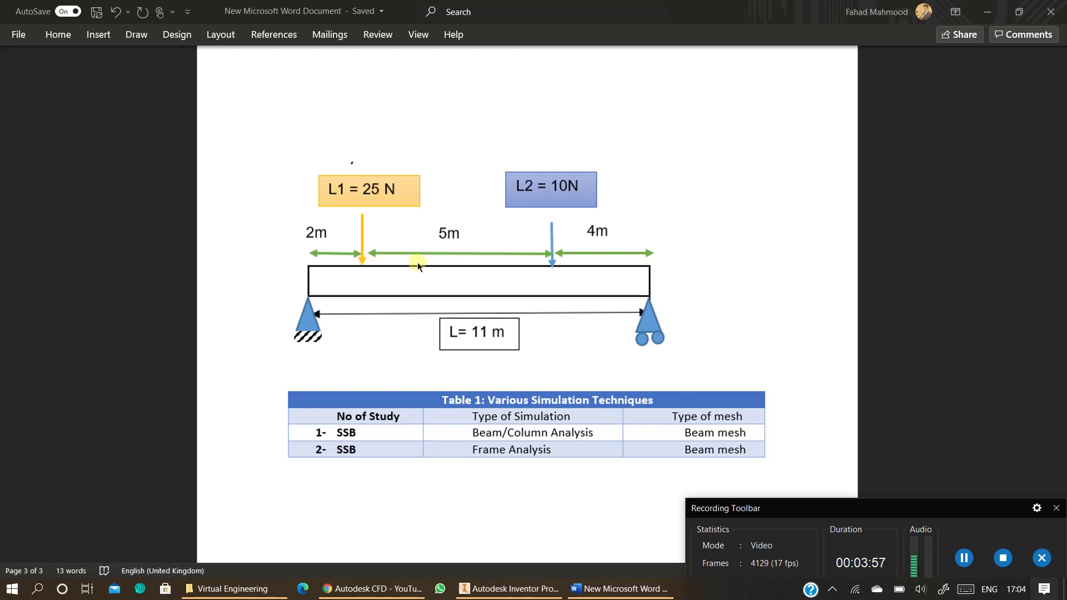
left_click(520, 588)
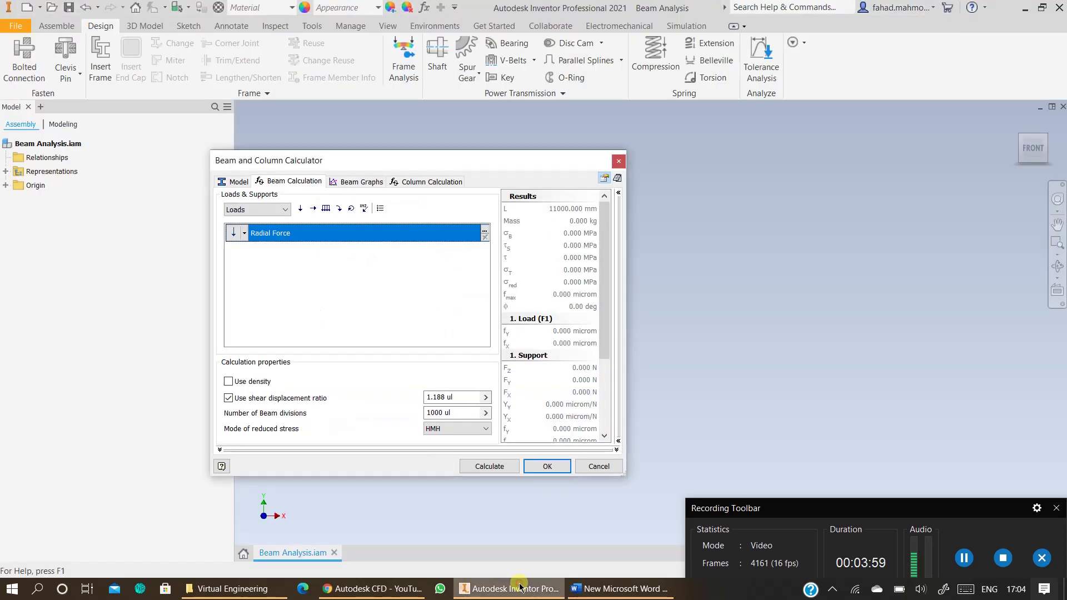
Step: Set the first radial force to 25 N at -3.5 m from mid-section, checking the Word diagram
double_click(350, 234)
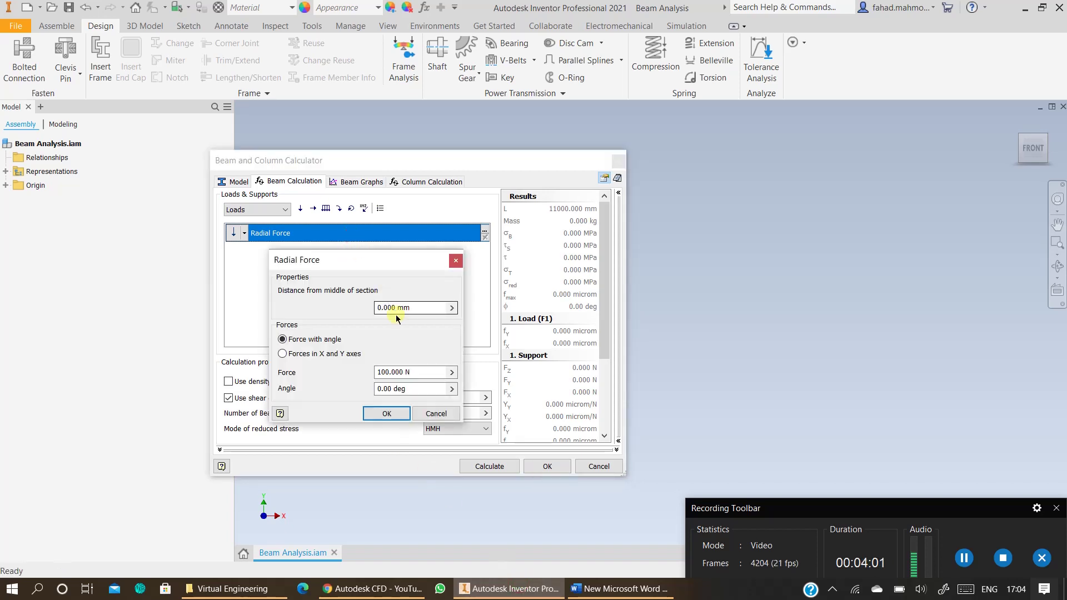
left_click_drag(411, 309, 359, 315)
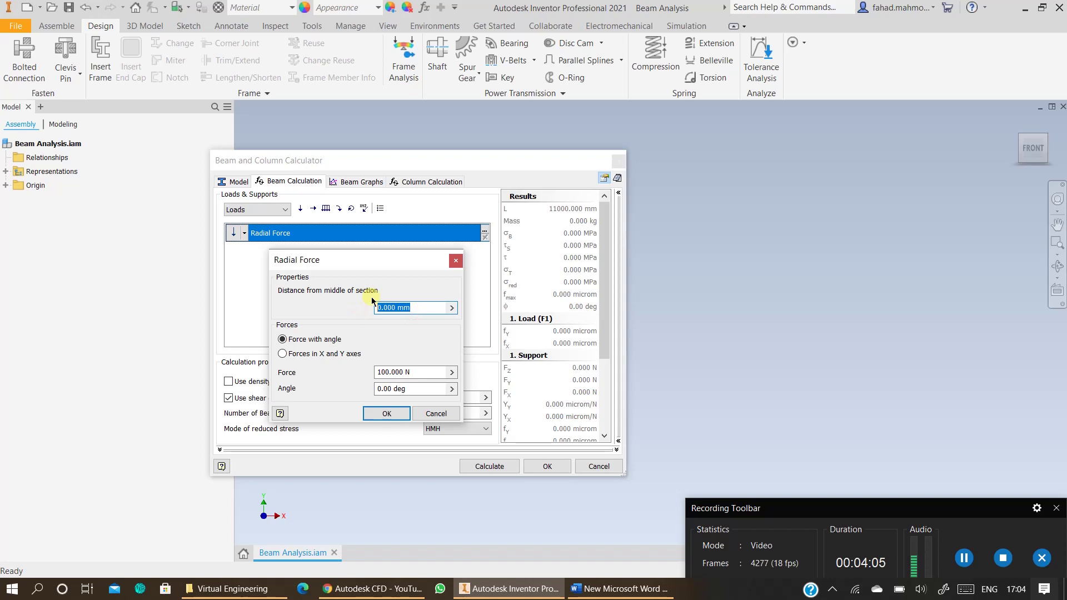
left_click(620, 589)
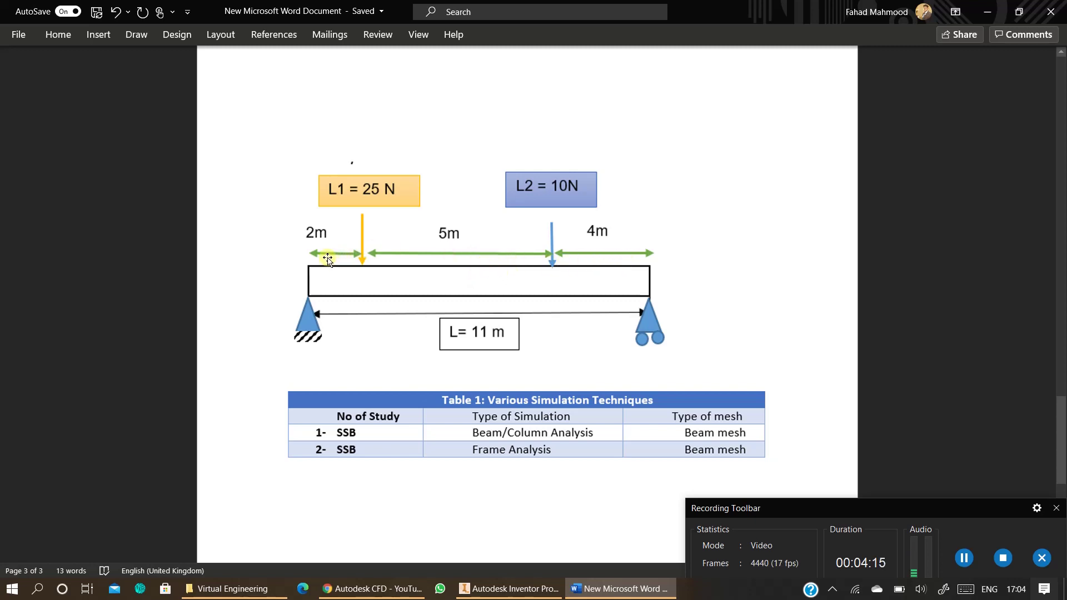
left_click(512, 586)
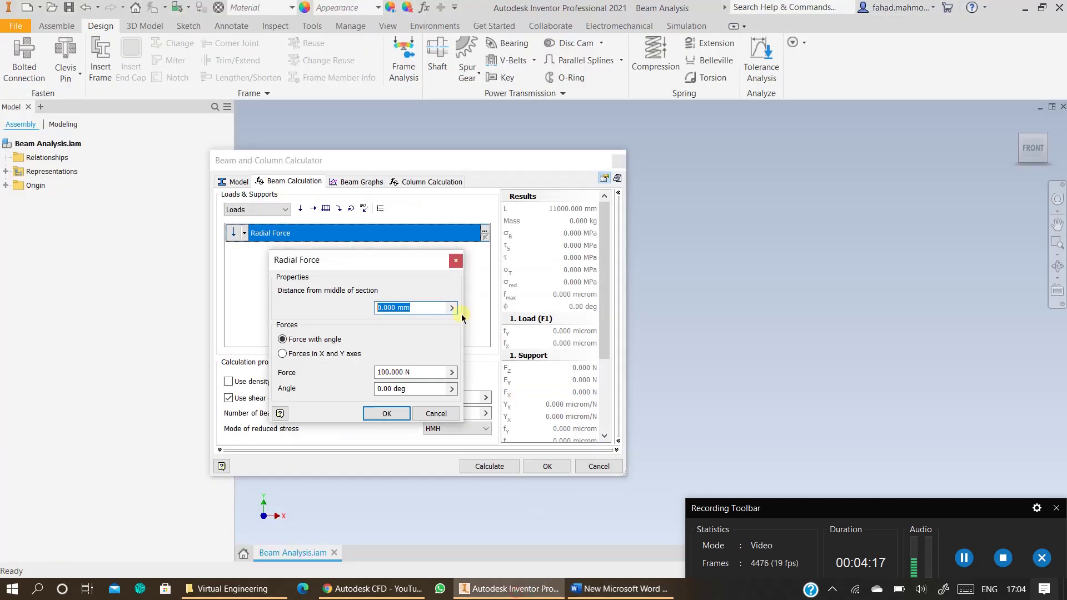
type("-3.5")
left_click(666, 593)
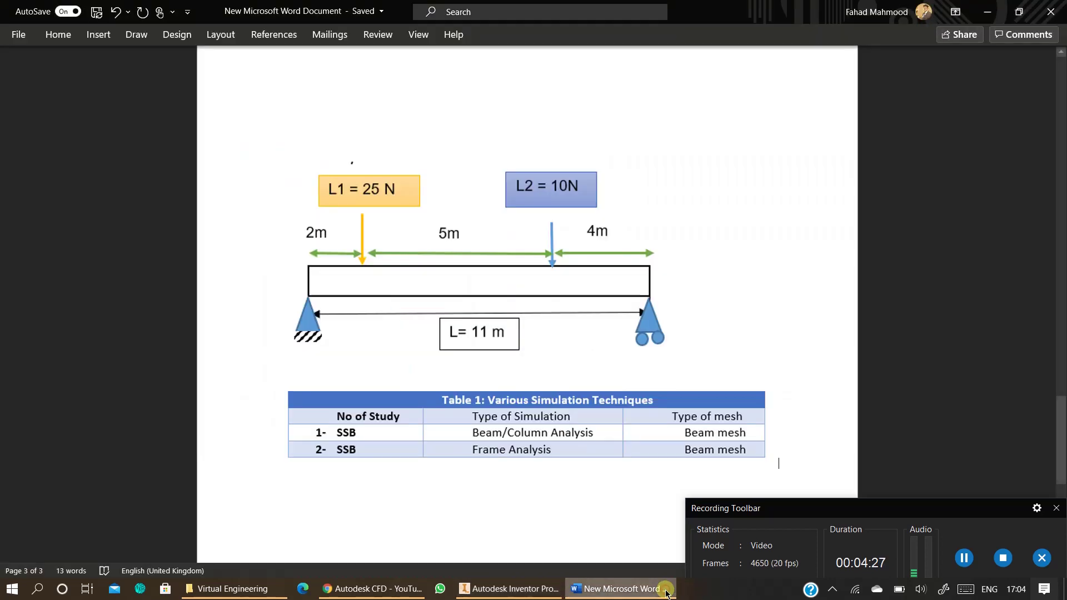
left_click(550, 591)
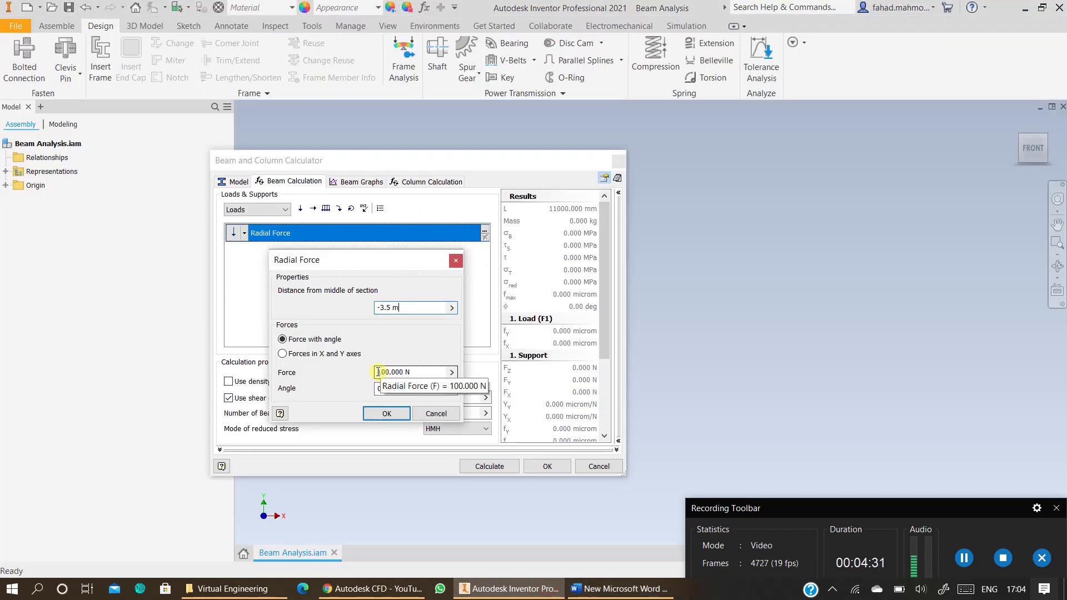
left_click_drag(378, 372, 387, 372)
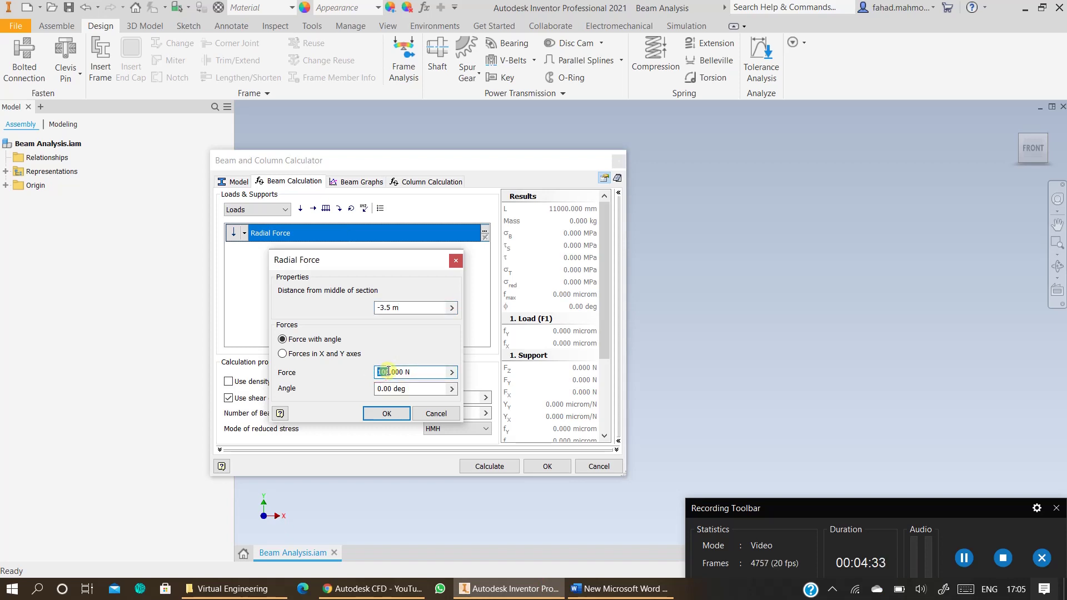
type("25")
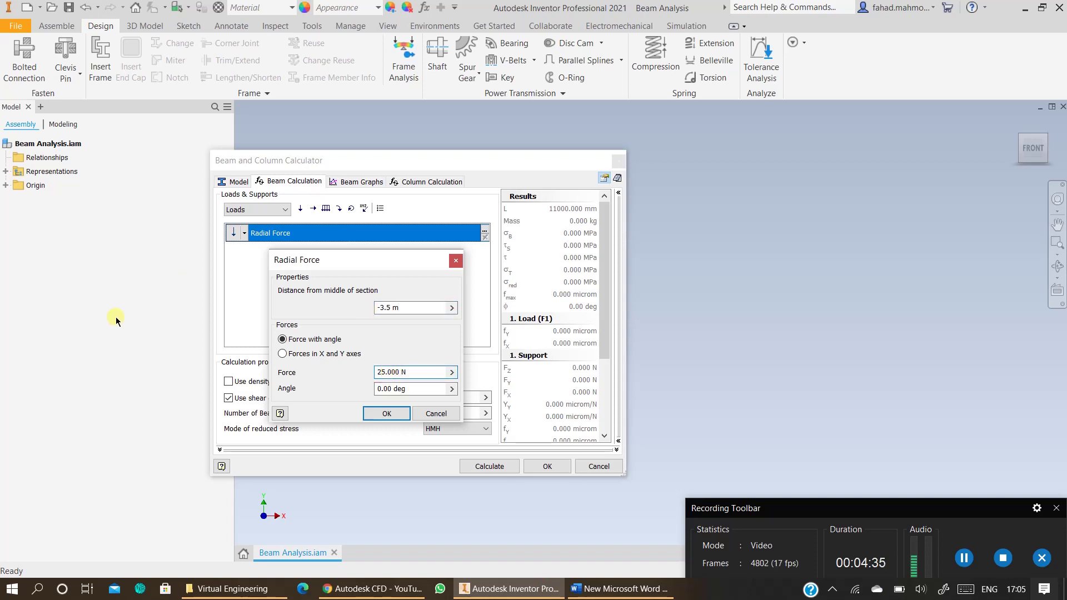
Step: Confirm the 25 N force, add a second radial force, and glance at the Word diagram
left_click(388, 413)
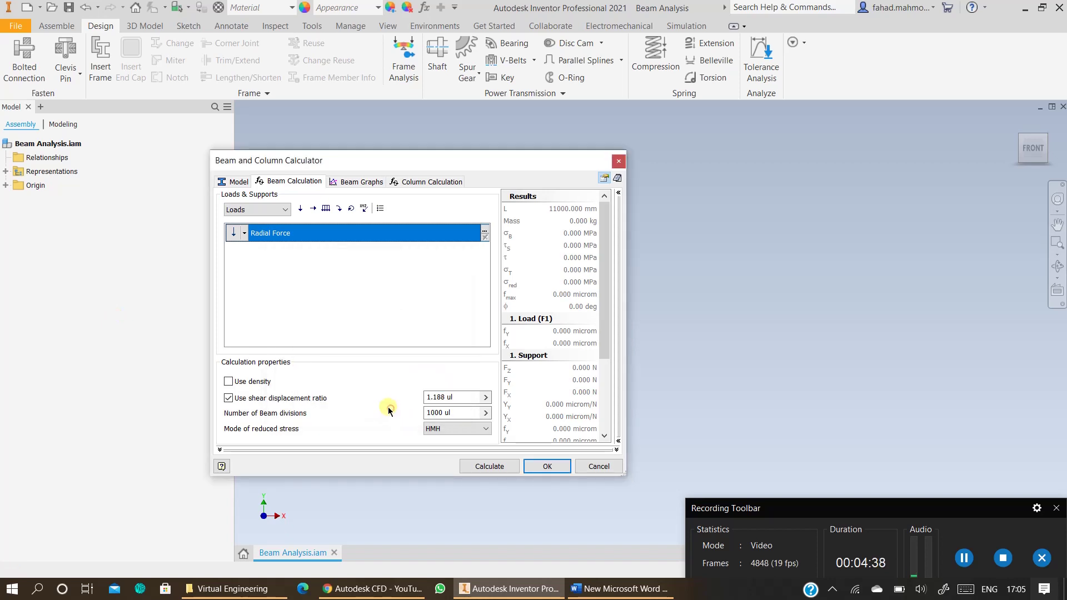
left_click(300, 211)
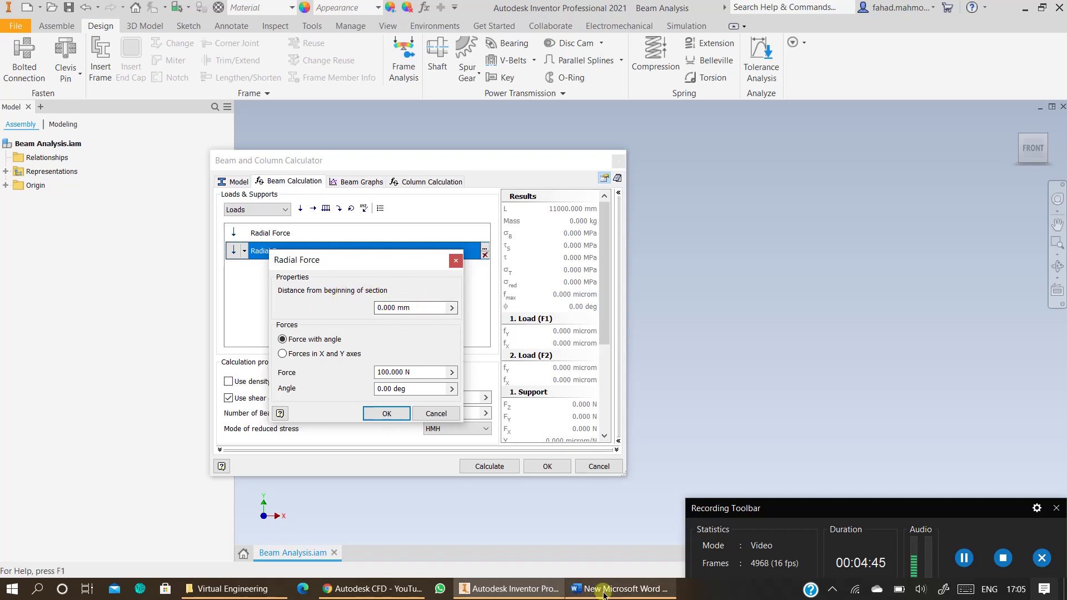
key("alt+Tab")
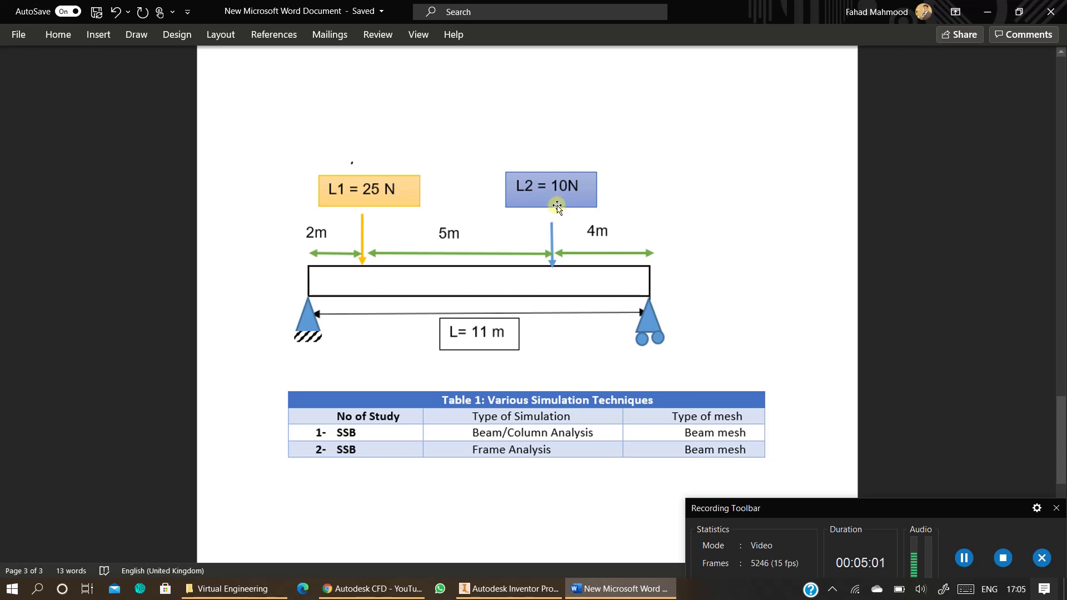
Step: Make the second radial force 10 N at 7 m from the section start and confirm it
left_click(506, 589)
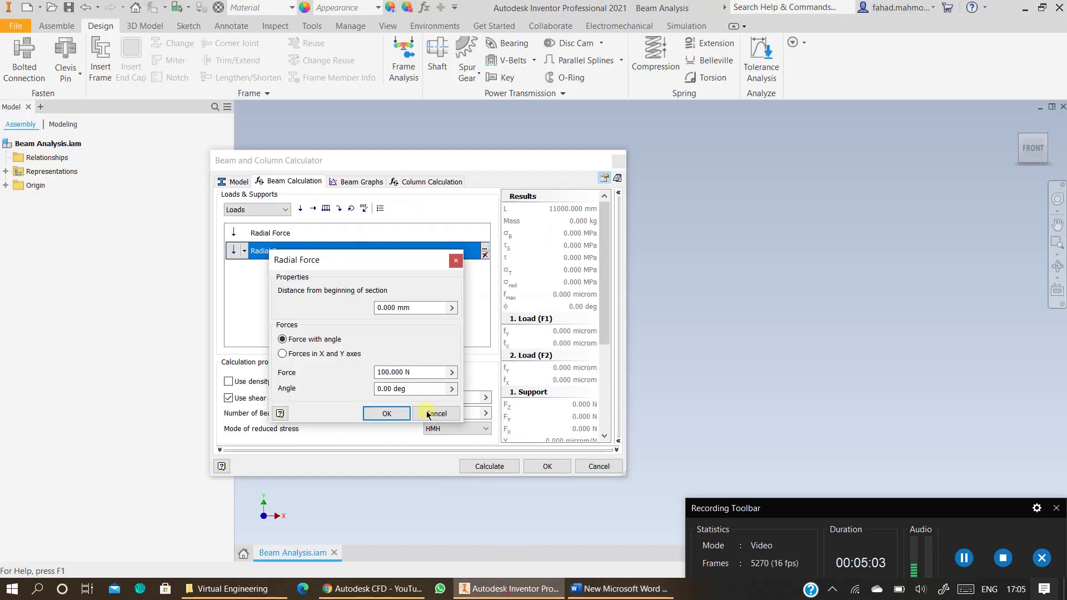
left_click(417, 307)
type("7 m")
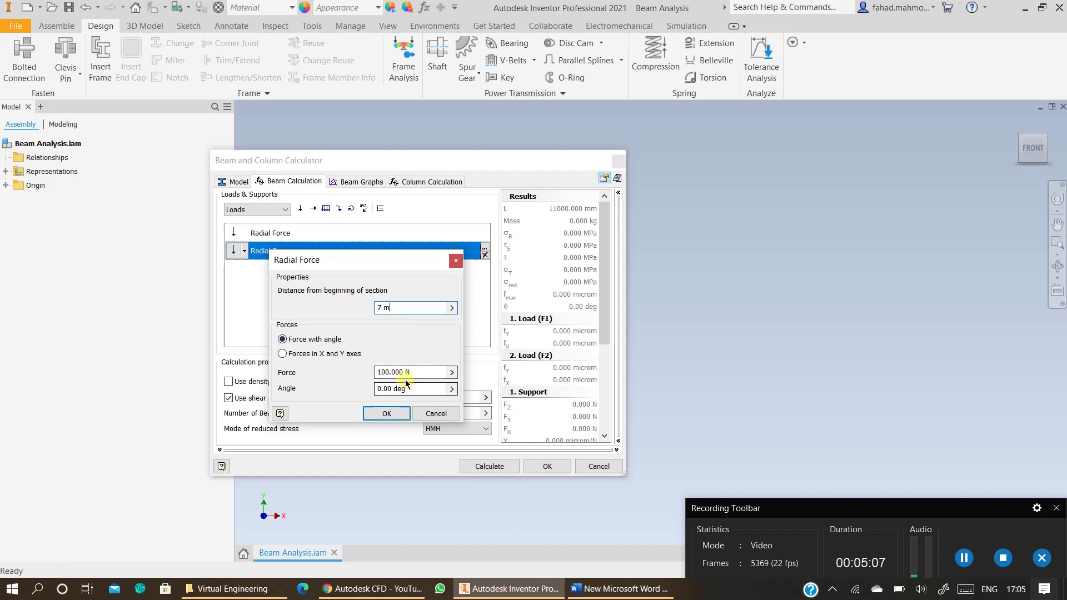
left_click(391, 374)
key("BackSpace")
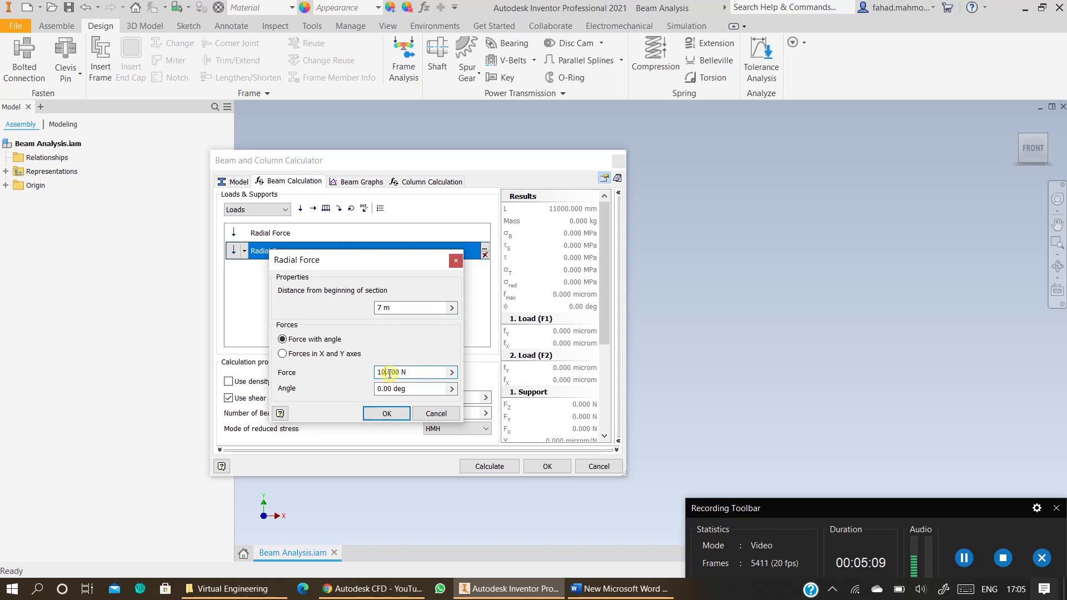
left_click(391, 413)
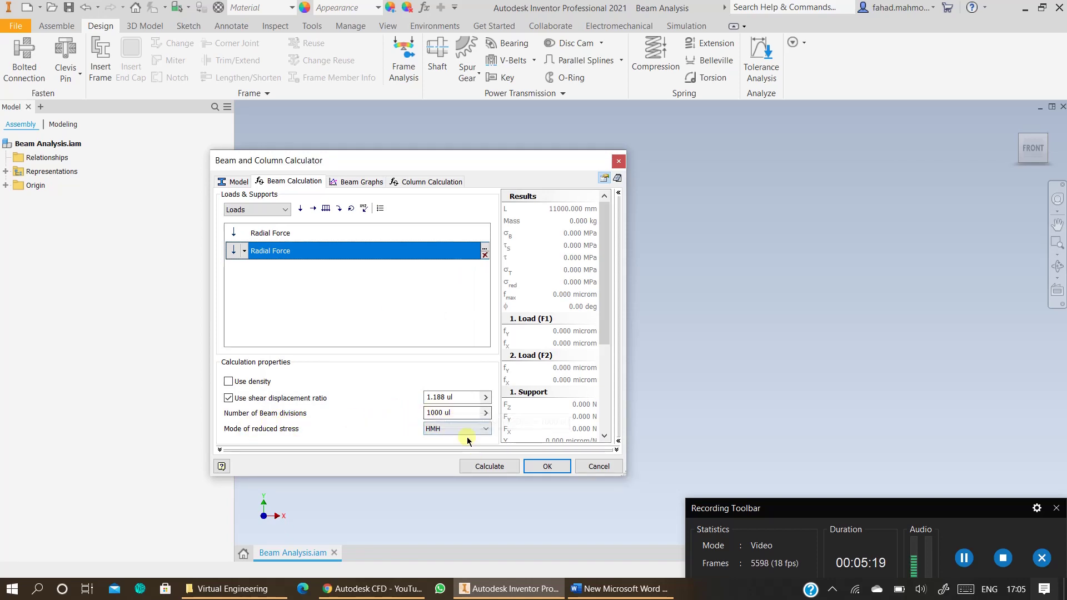
Step: Calculate the beam results and open the Beam Graphs tab showing the shear force chart
left_click(489, 467)
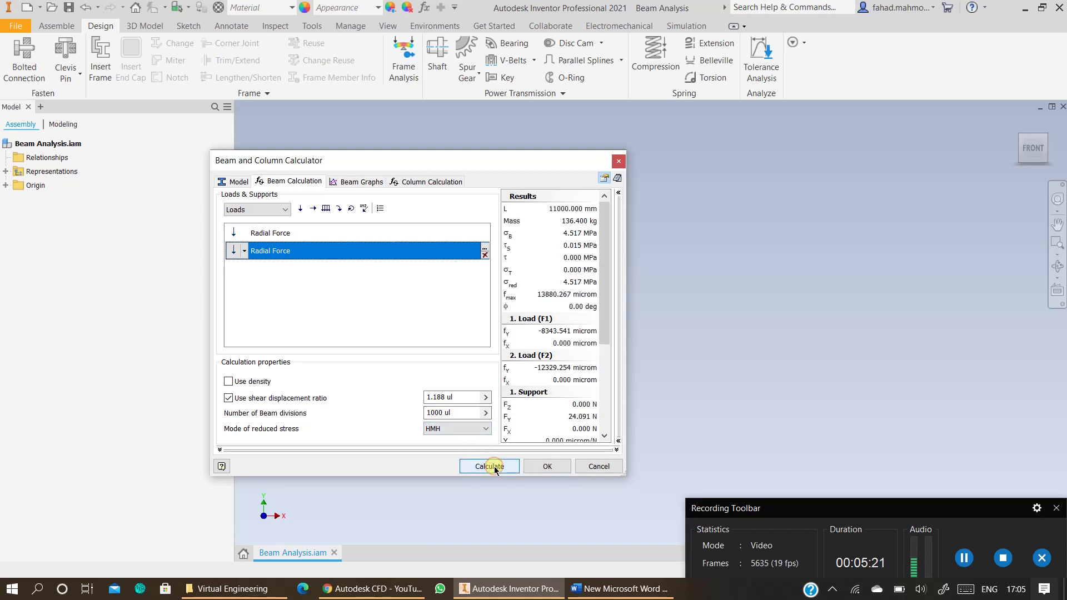
left_click(370, 182)
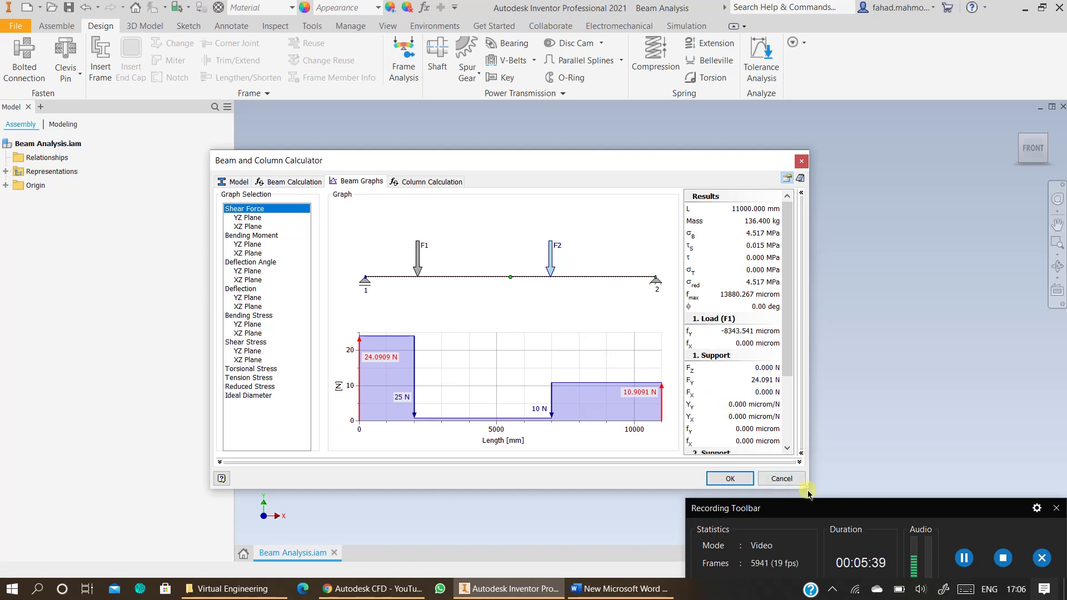
Step: Enlarge and reposition the calculator, then display the Shear Force graph in the YZ Plane
left_click_drag(808, 493, 979, 533)
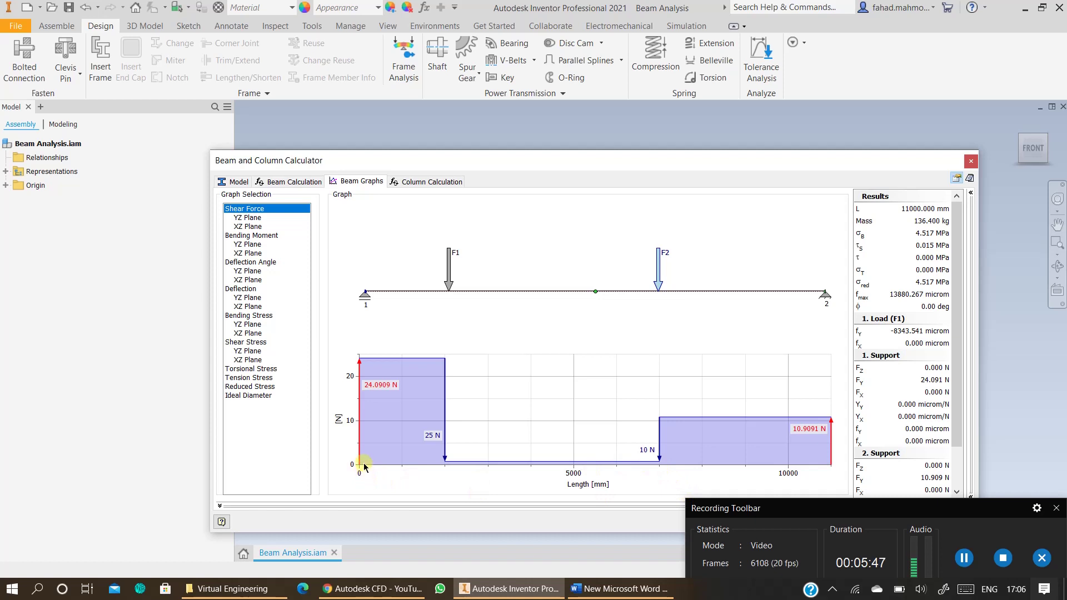
left_click_drag(523, 159, 499, 106)
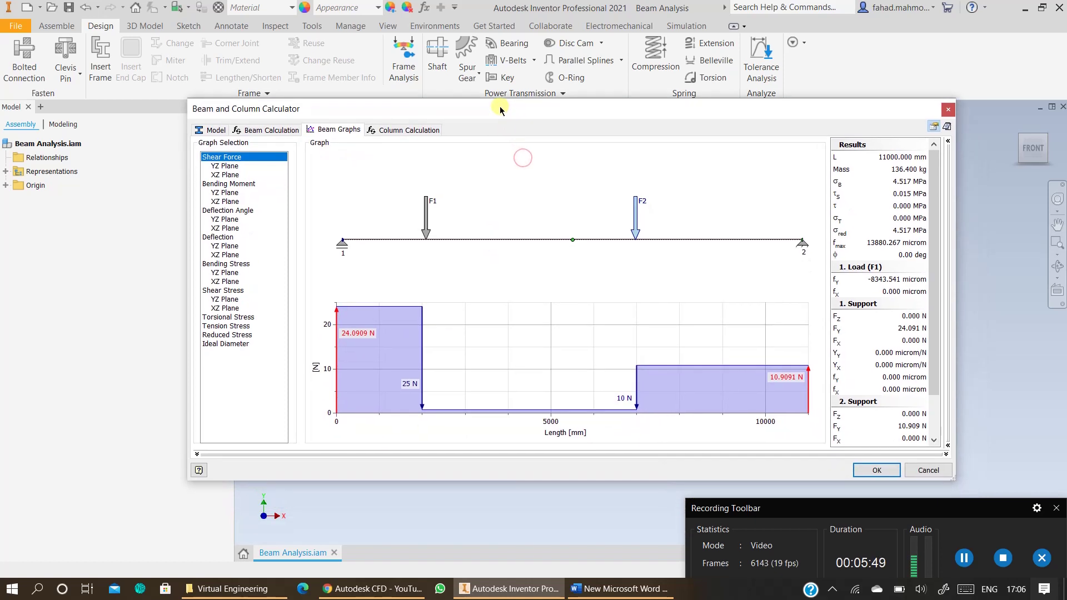
left_click(228, 166)
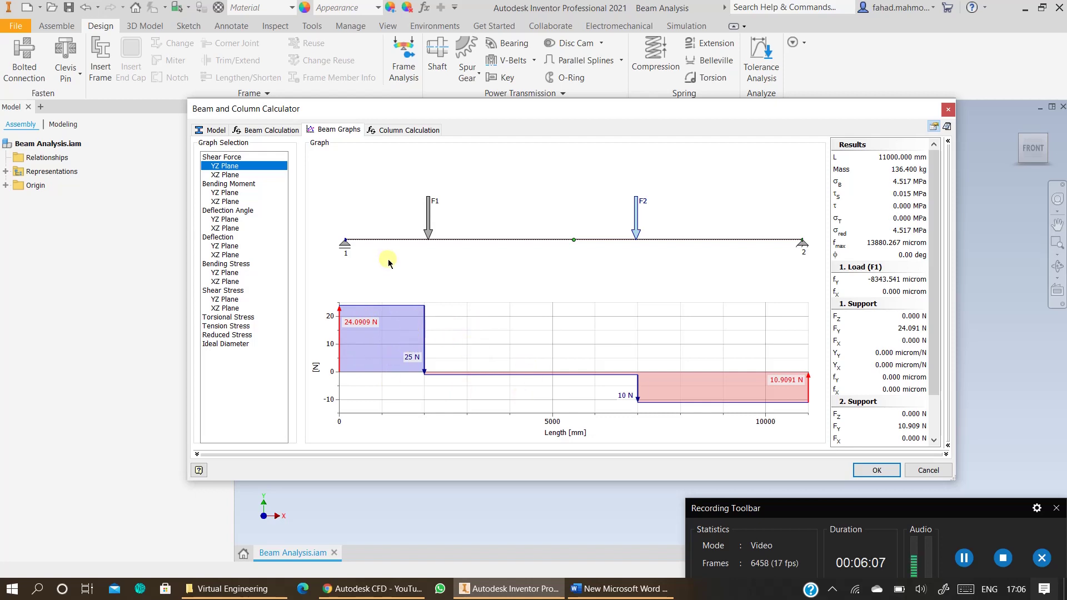
Step: Display the YZ-plane bending moment graph, read its values up to the 48.1818 N m peak, then return to shear force
left_click(232, 195)
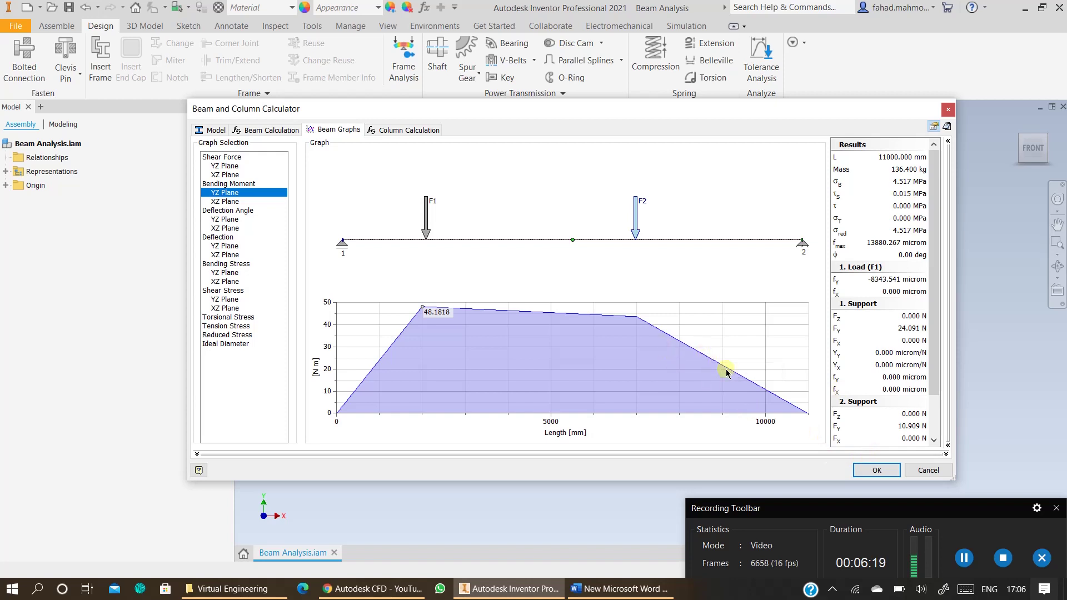
mouse_move(765, 393)
mouse_move(637, 319)
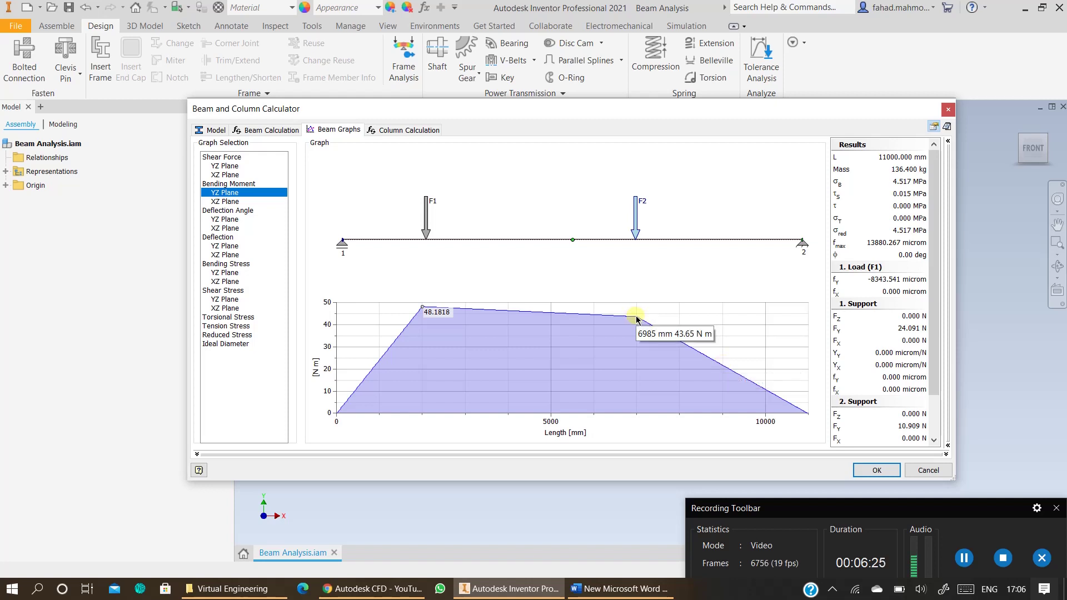
mouse_move(550, 314)
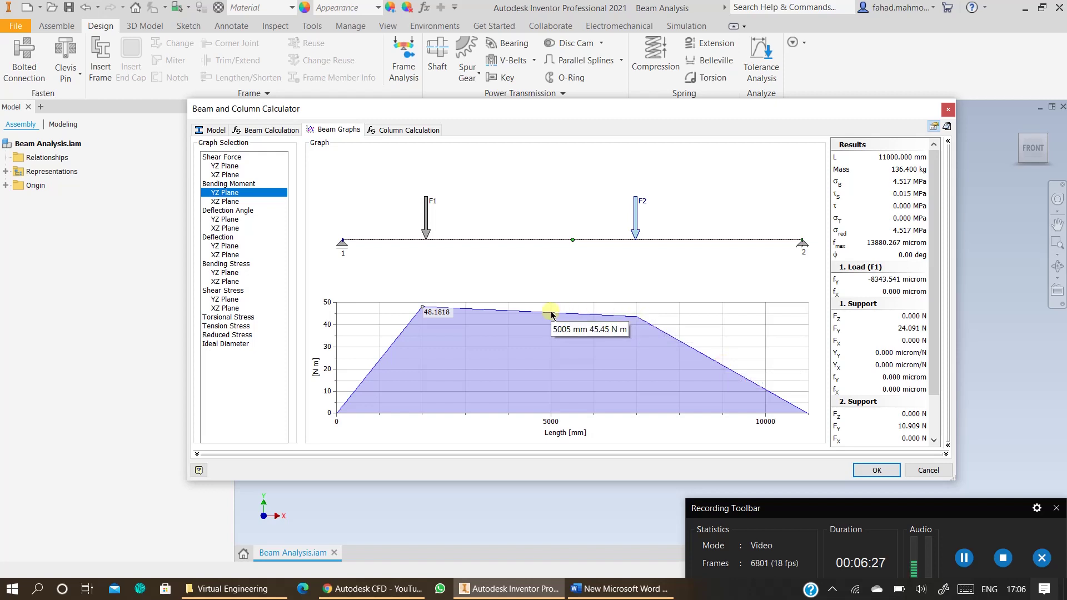
left_click(224, 167)
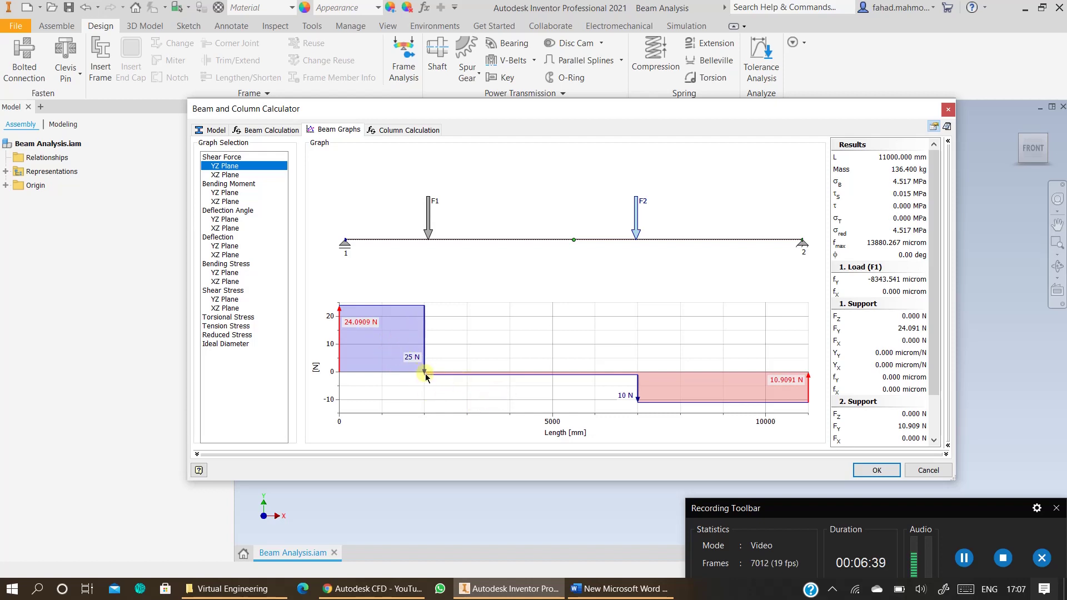
Step: Recheck the YZ bending moment and shear force graphs, then return to the Beam Calculation page listing both radial forces
left_click(230, 193)
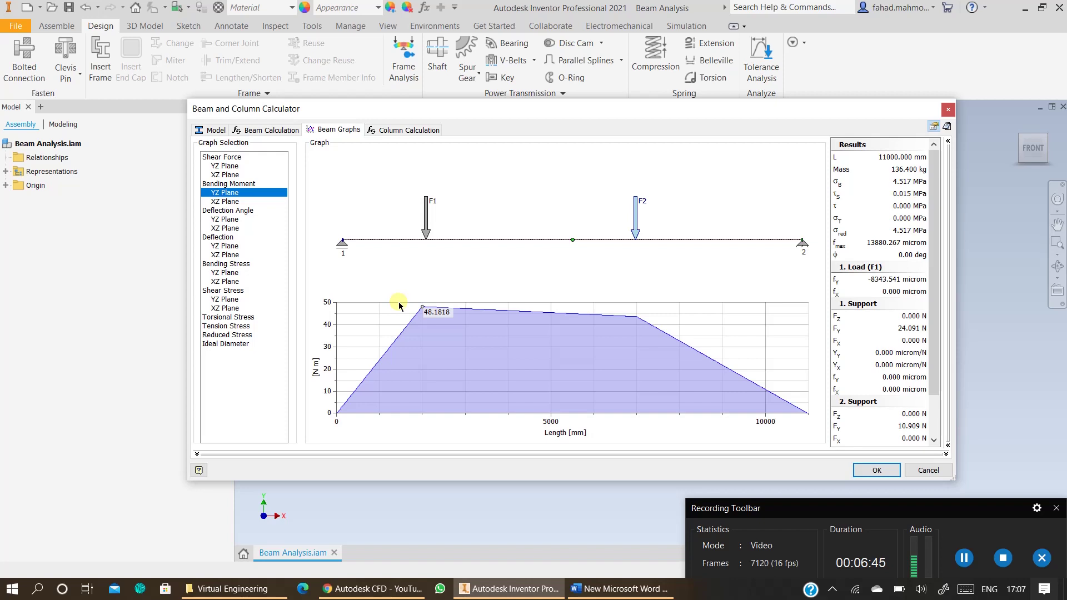
scroll(867, 245, "down", 1)
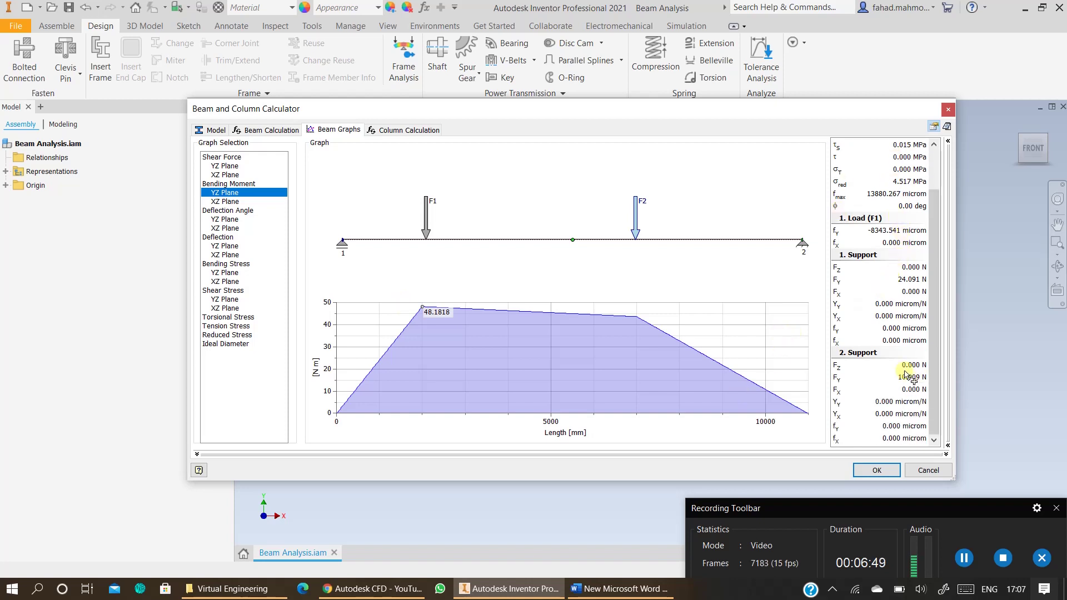
scroll(901, 364, "up", 1)
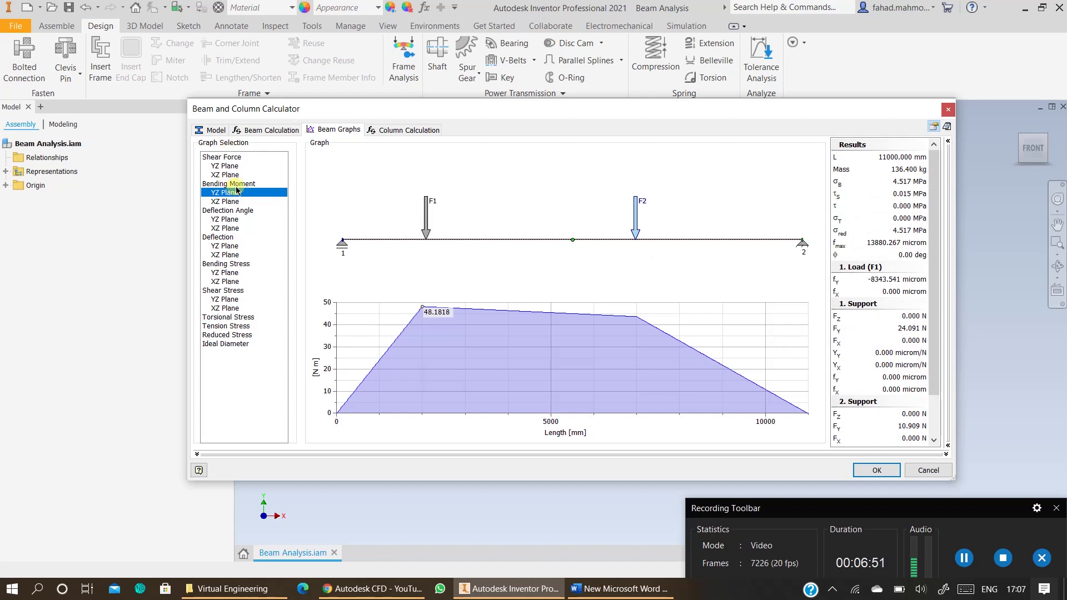
left_click(235, 166)
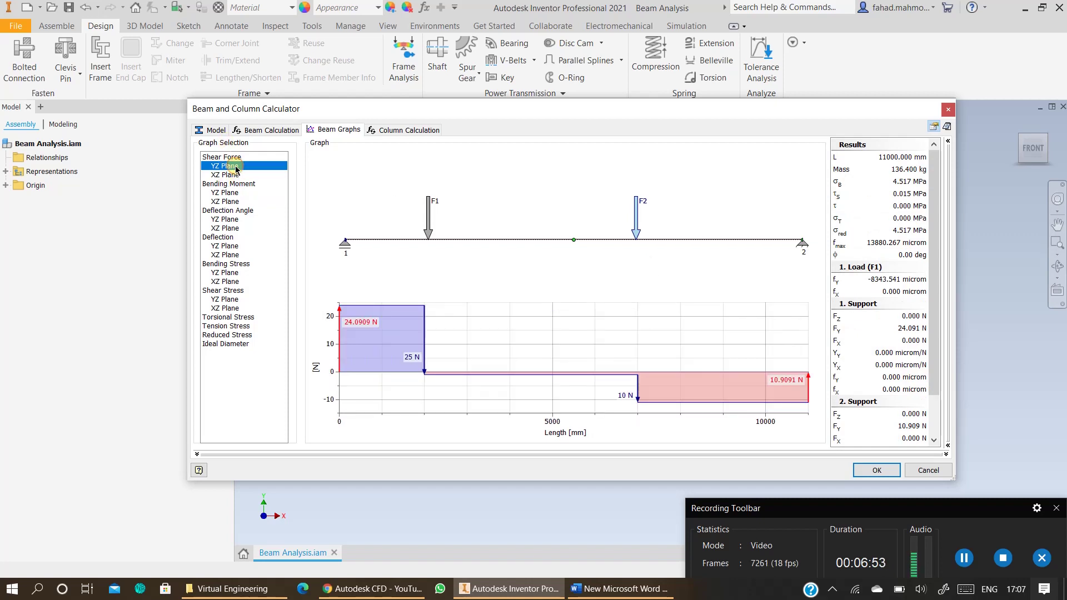
left_click(236, 193)
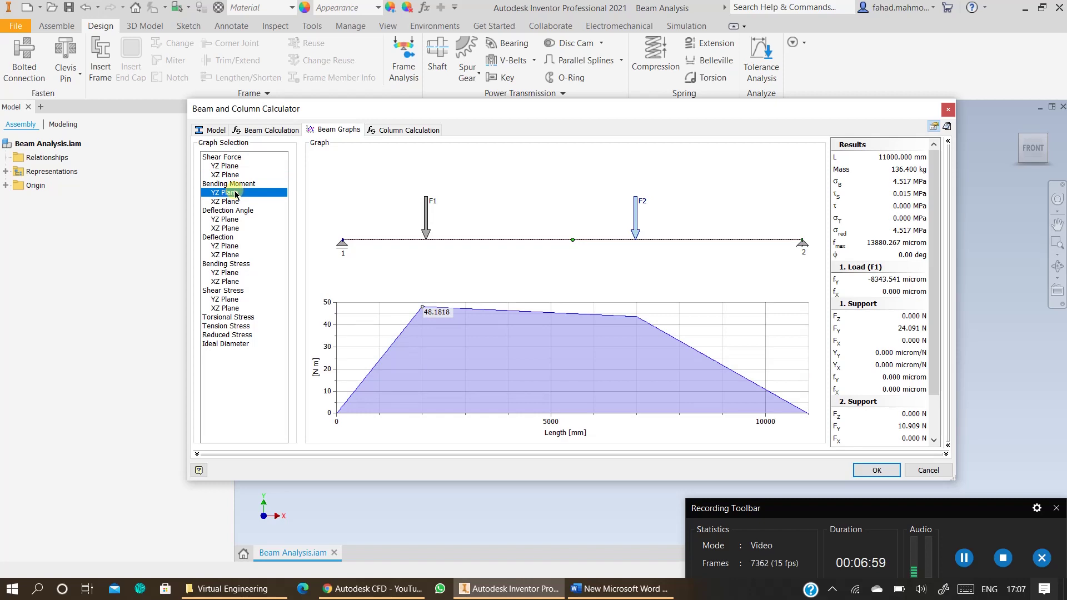
left_click_drag(337, 110, 235, 93)
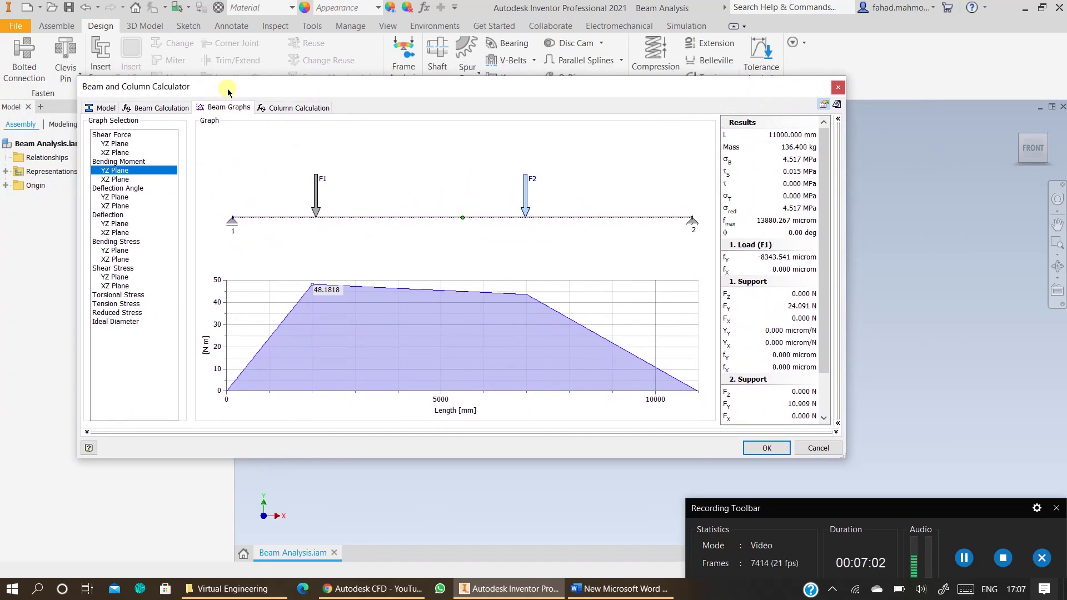
left_click(160, 109)
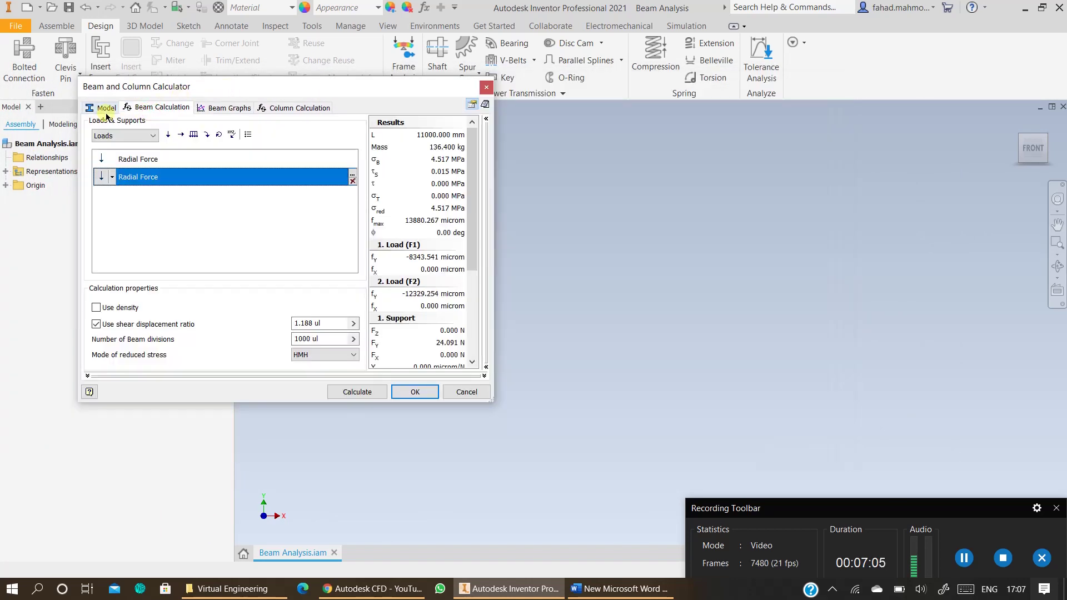